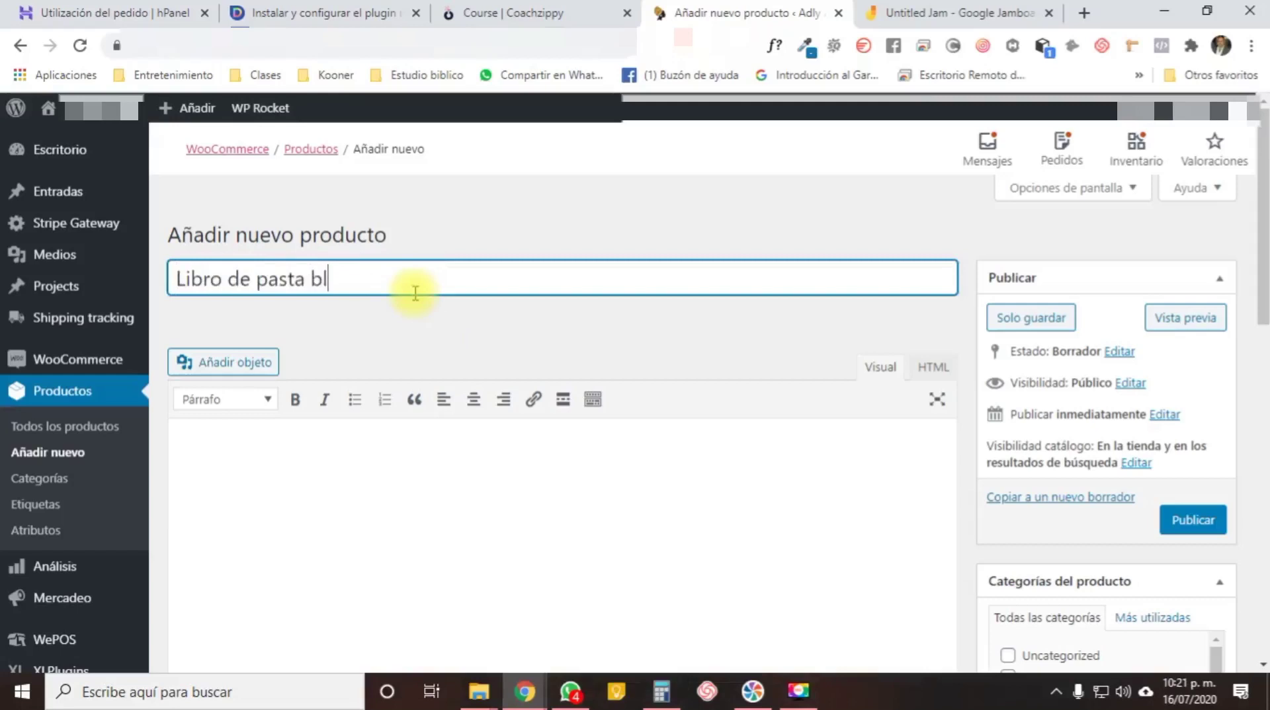
- Enter "aqui este espacio lo vamos a utilizar para describir el libro" as the product's main description
{"action": "left_click", "coordinate": [303, 475]}
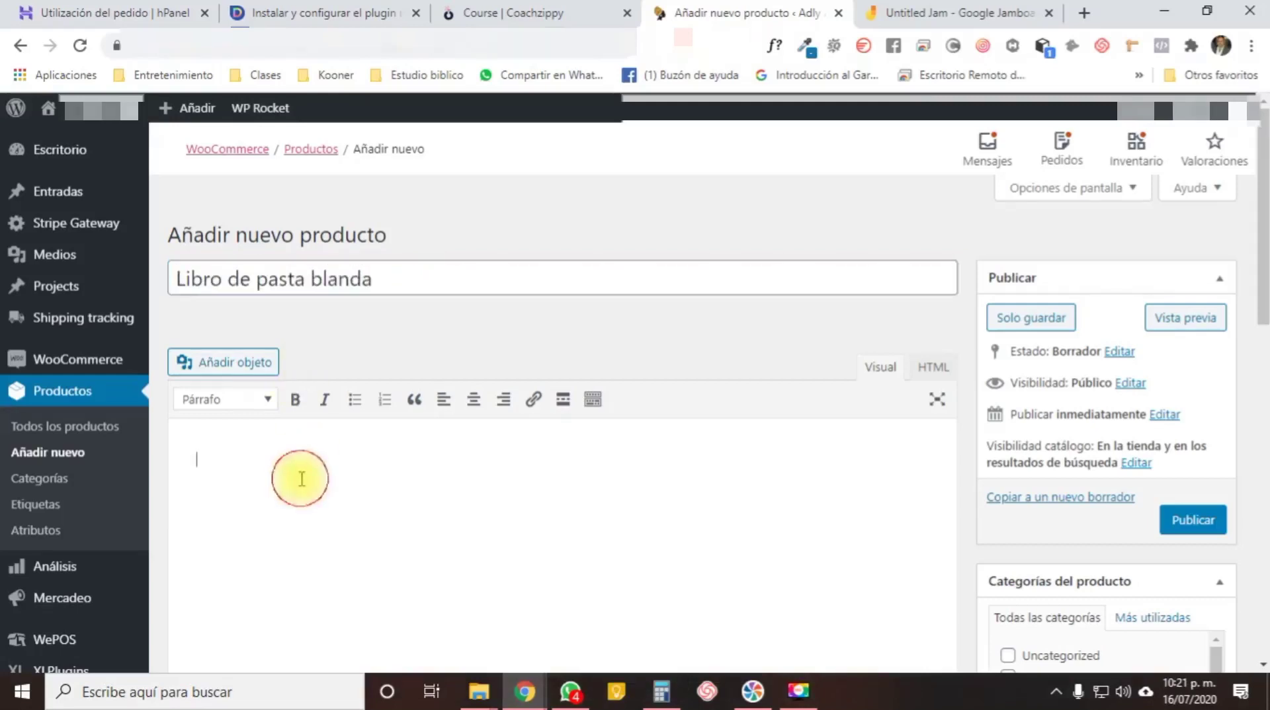
{"action": "type", "text": "aqui este "}
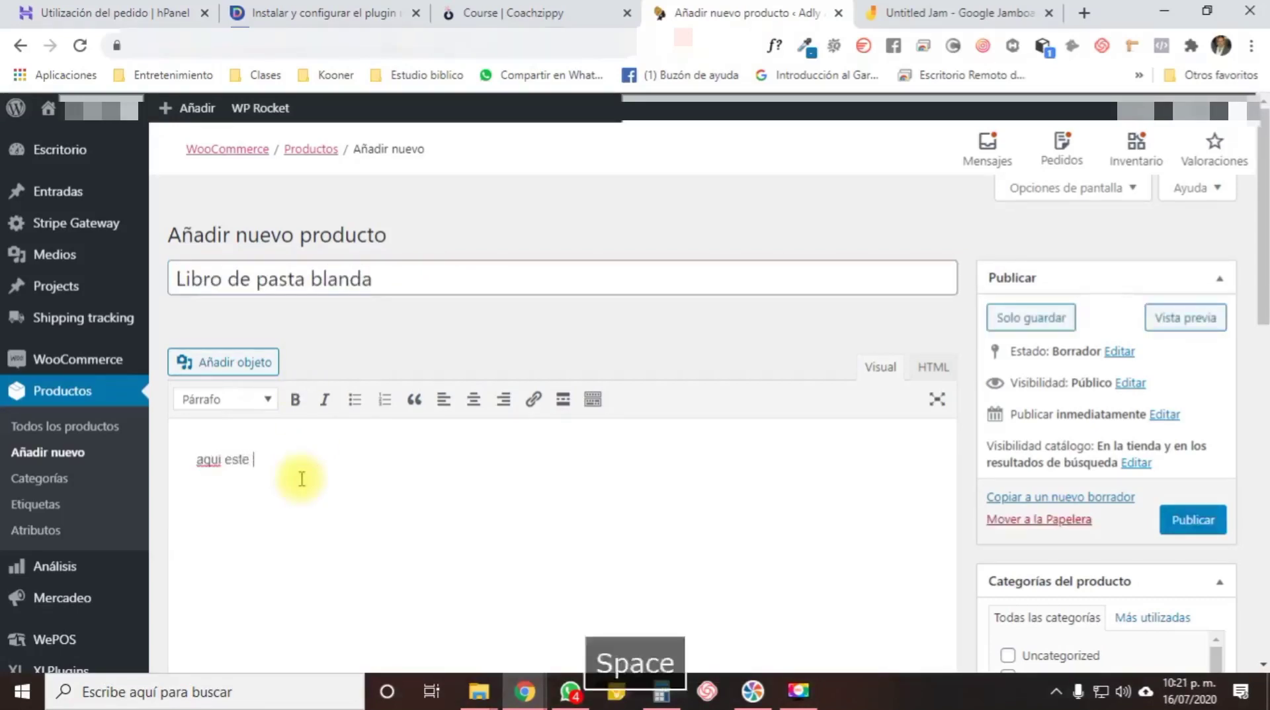
{"action": "type", "text": "espacio lo vam"}
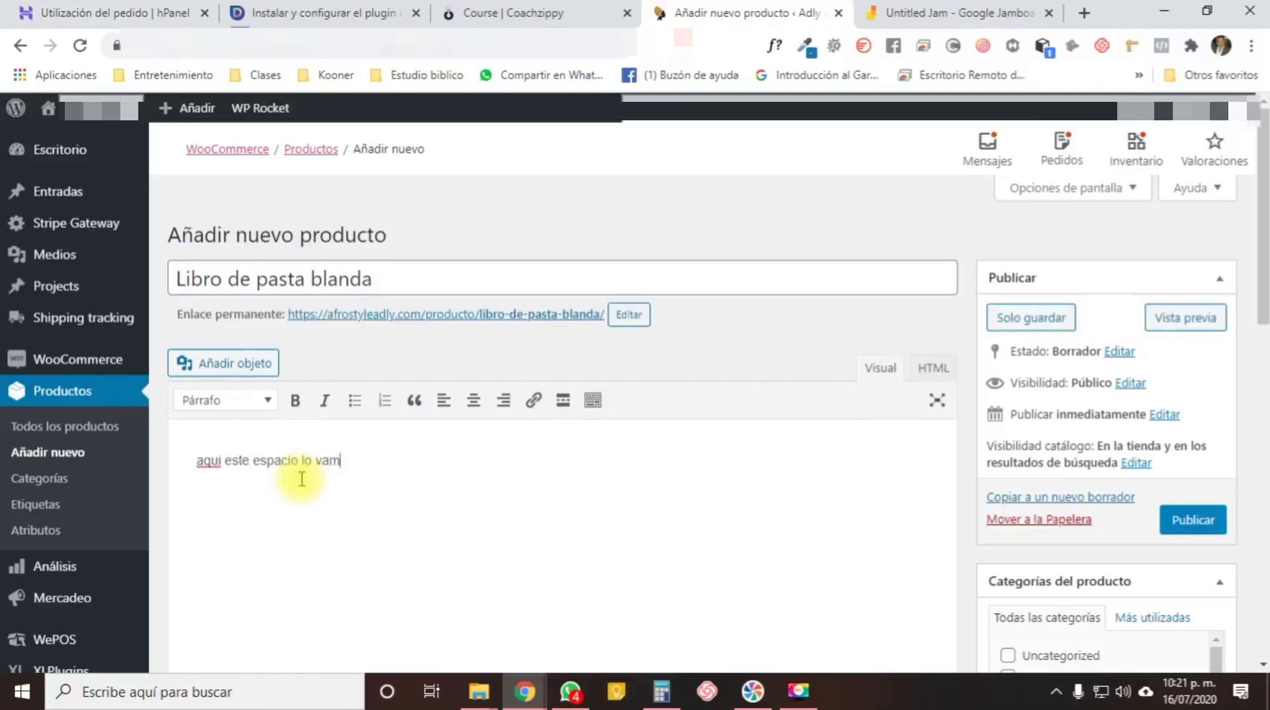
{"action": "type", "text": "os a utilizar para des"}
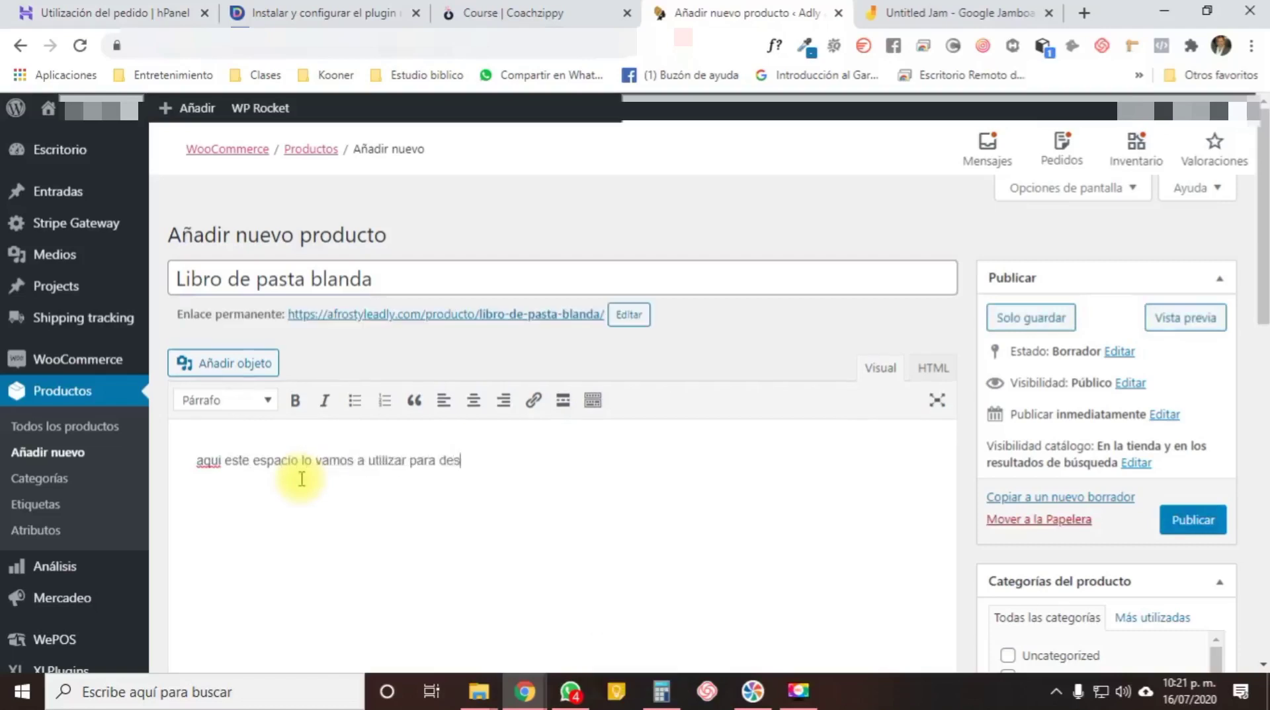
{"action": "type", "text": "cribir el libro"}
- Insert two blank lines above the sentence in the product description
{"action": "key", "text": "Home"}
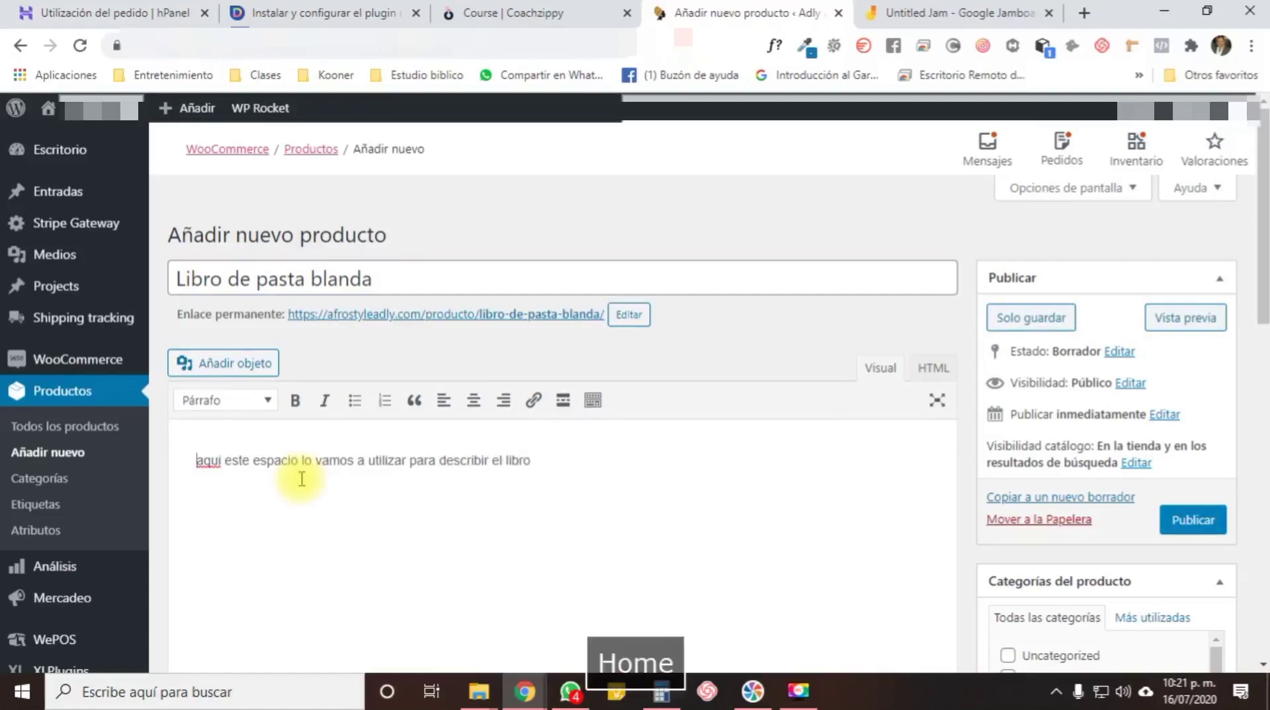
{"action": "key", "text": "Return"}
{"action": "key", "text": "Return"}
{"action": "key", "text": "Up"}
{"action": "key", "text": "Up"}
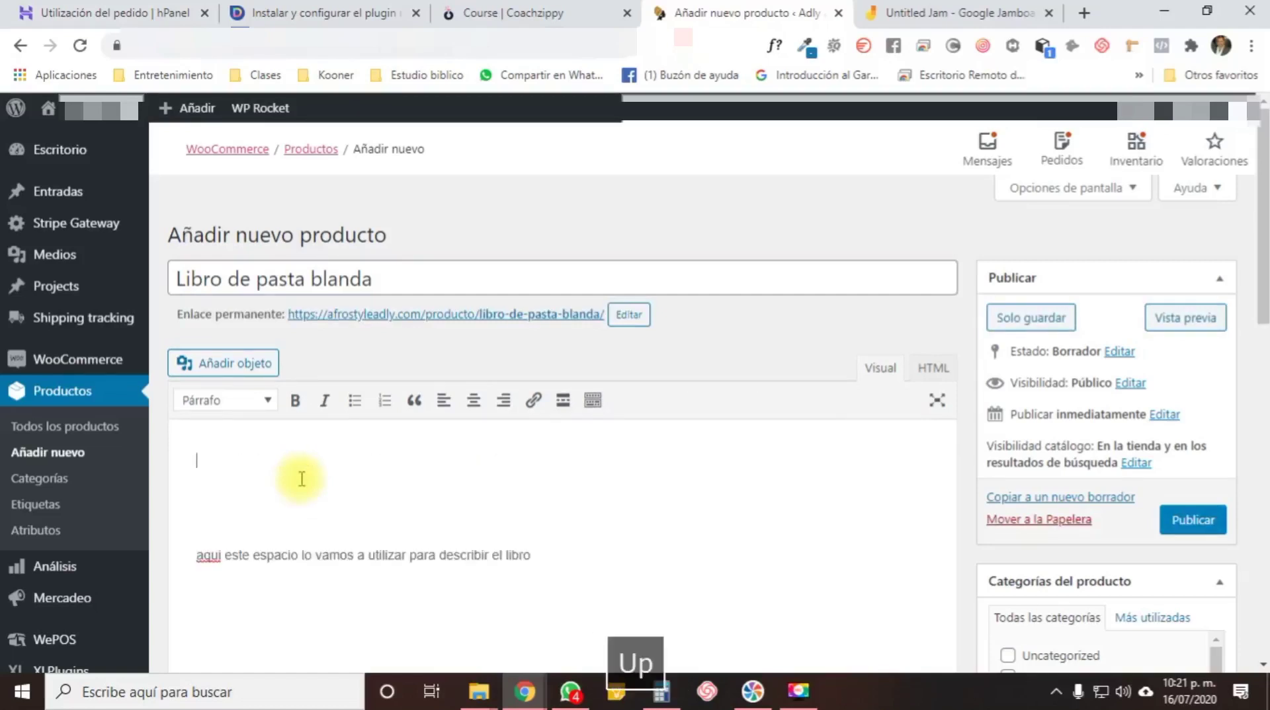
- Add the heading "libro de pasta blanda" in Título 4 format at the start of the description
{"action": "left_click", "coordinate": [268, 400]}
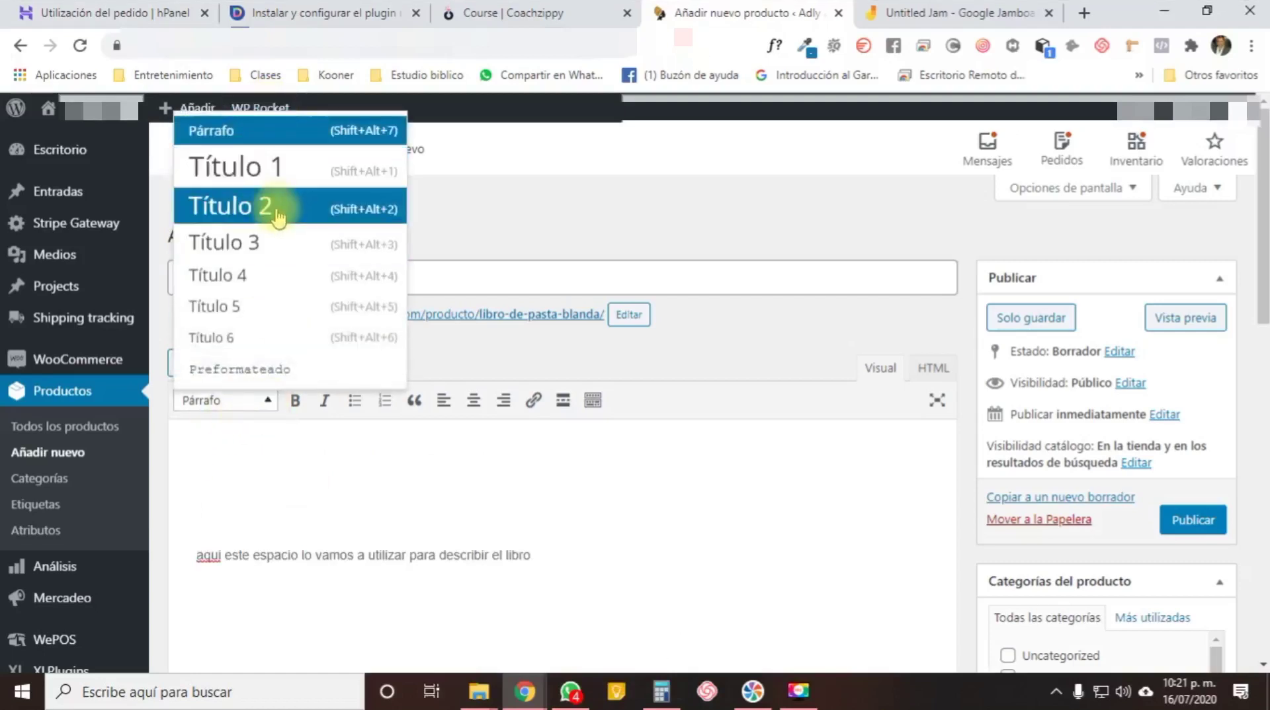
{"action": "left_click", "coordinate": [239, 276]}
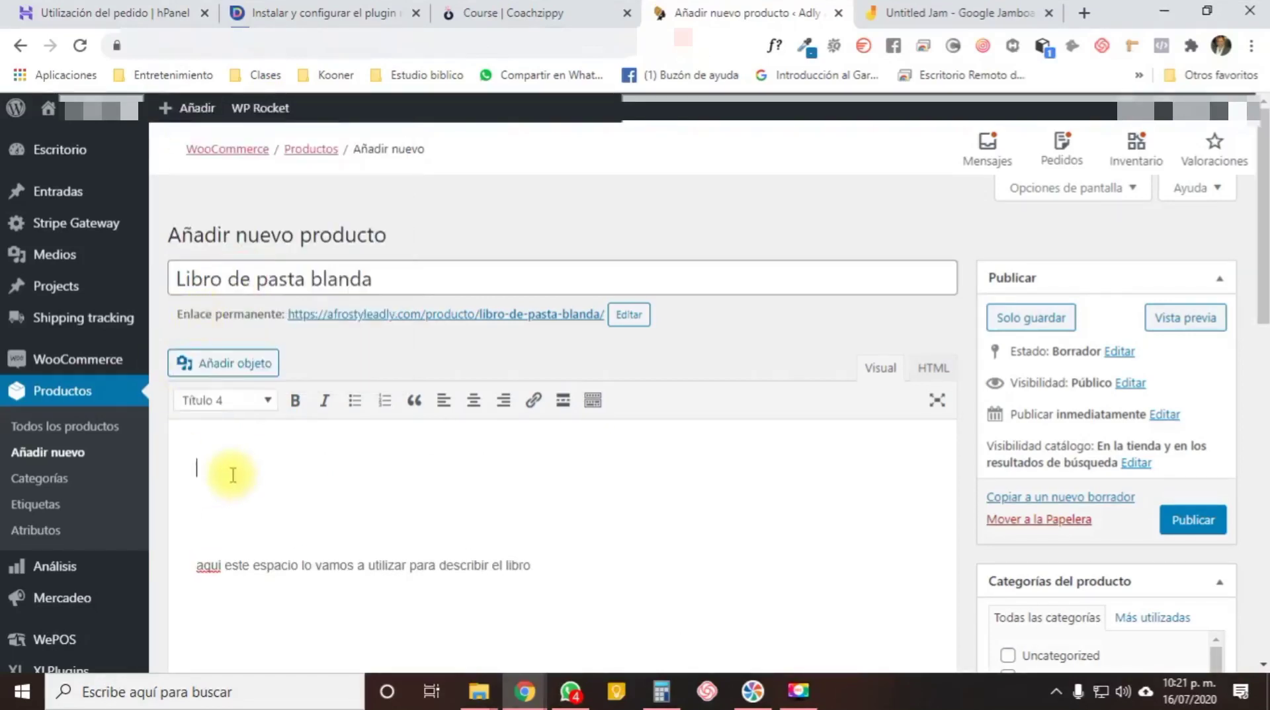
{"action": "type", "text": "libro de l"}
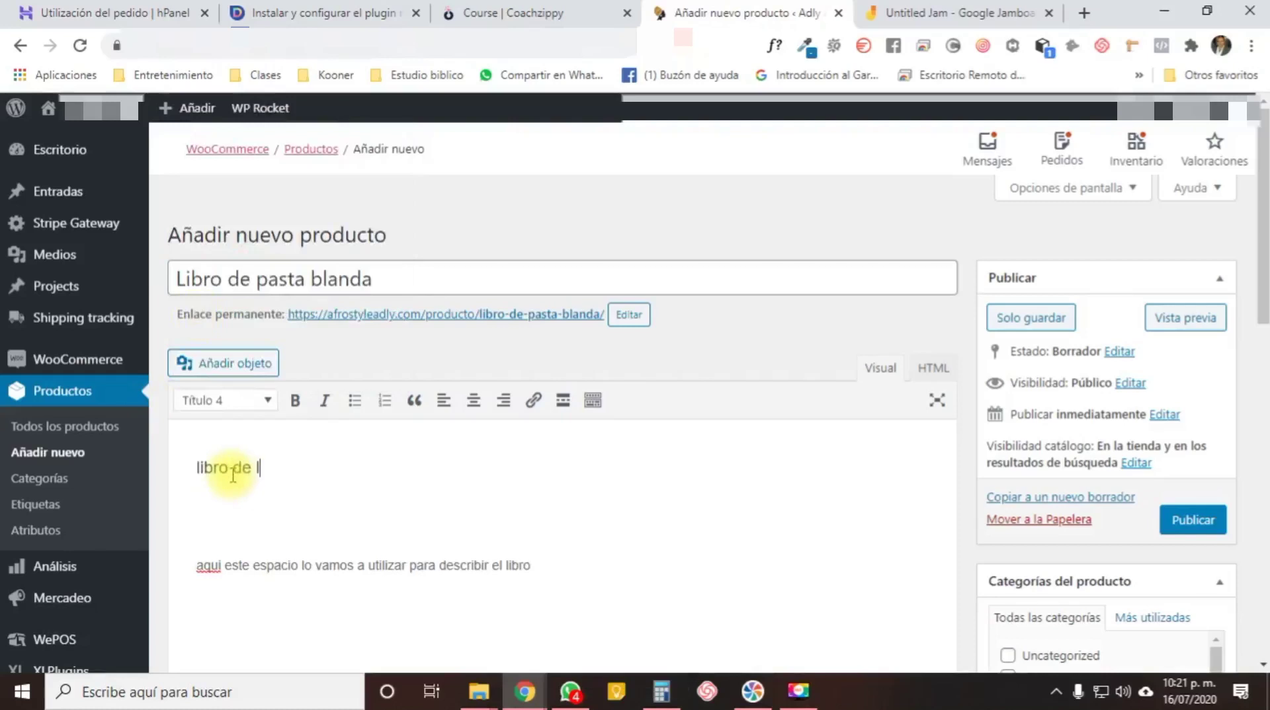
{"action": "key", "text": "BackSpace"}
{"action": "type", "text": "pasra tl"}
{"action": "key", "text": "BackSpace"}
{"action": "key", "text": "BackSpace"}
{"action": "key", "text": "BackSpace"}
{"action": "key", "text": "BackSpace"}
{"action": "type", "text": "ta blanda"}
{"action": "key", "text": "Return"}
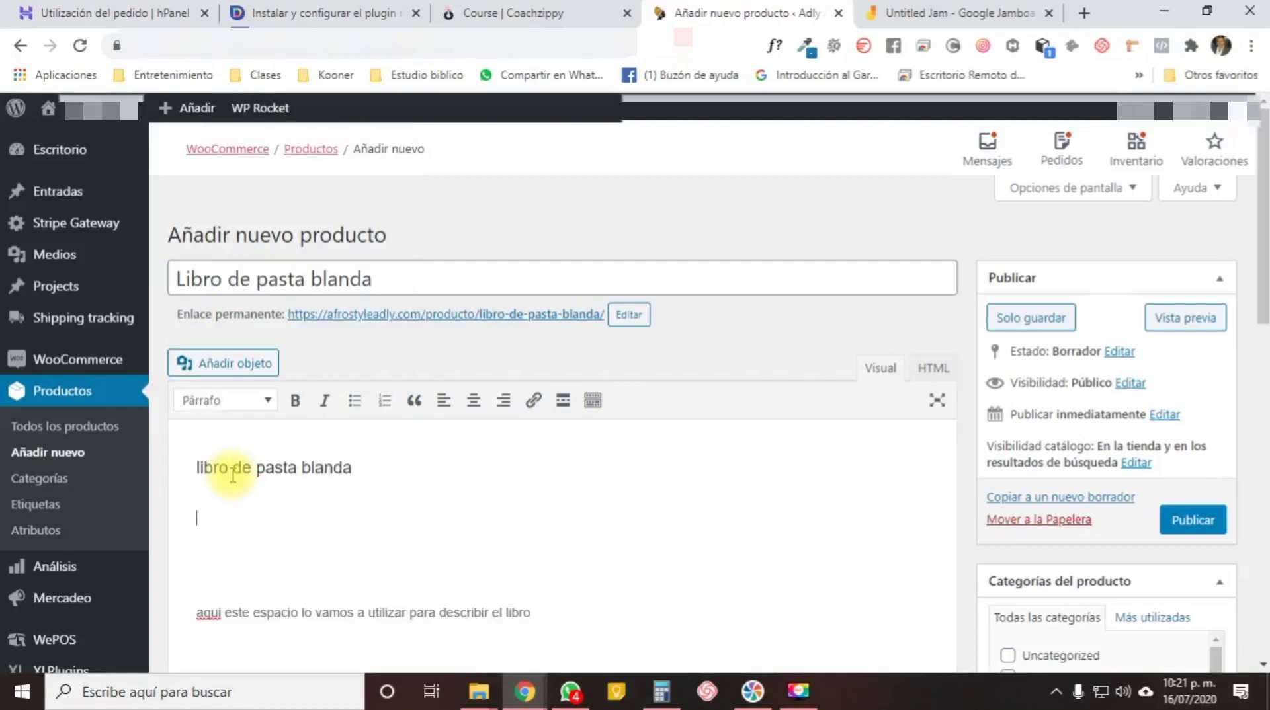
- Add the paragraph "Aprende a crear productos en wordpress" under the heading and remove the extra blank lines below it
{"action": "type", "text": "Aprende a crear pr"}
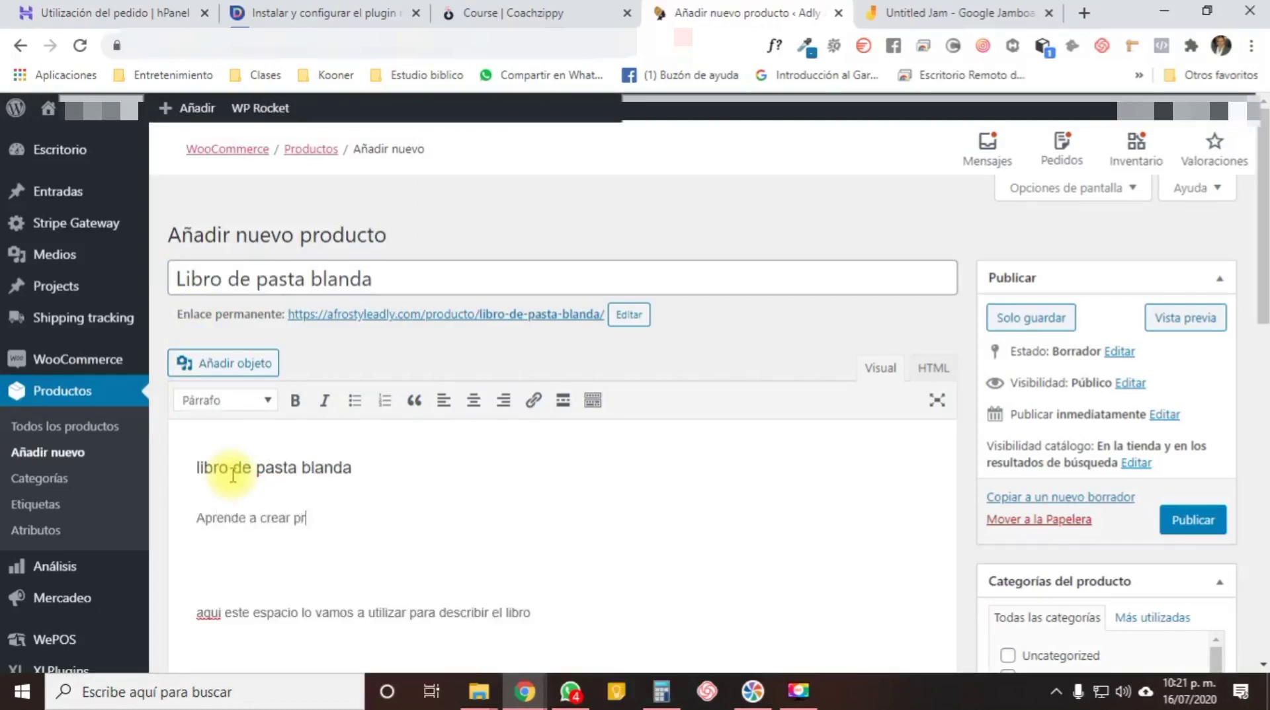
{"action": "type", "text": "oductos en wordpress"}
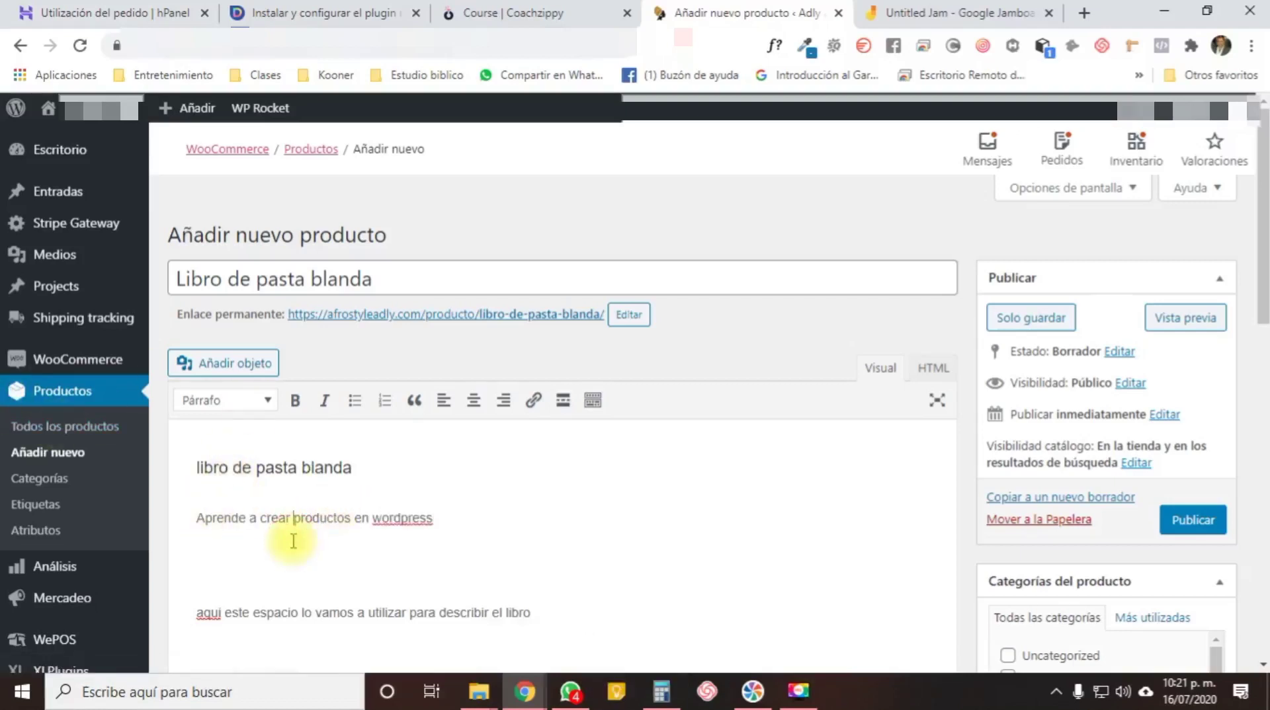
{"action": "key", "text": "End"}
{"action": "key", "text": "Delete"}
{"action": "key", "text": "Delete"}
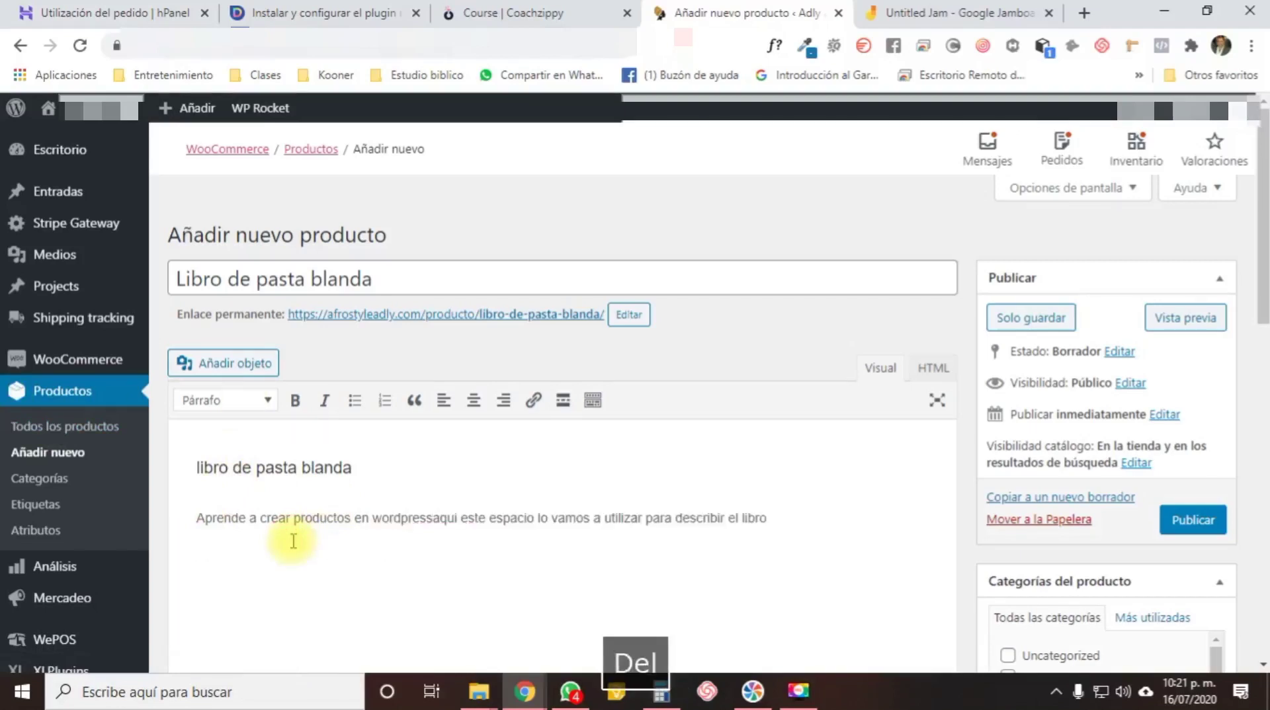
{"action": "key", "text": "Return"}
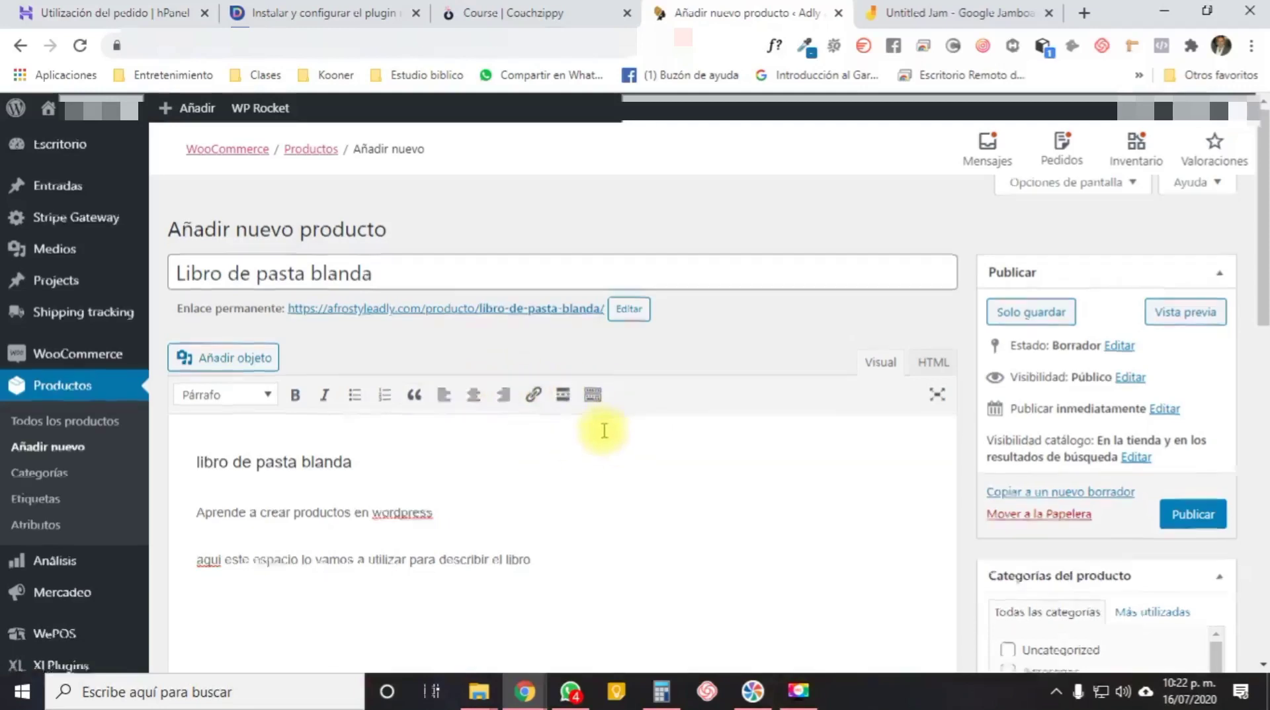
- Examine the product's price fields in the general data and the SKU field in the inventory data
{"action": "scroll", "coordinate": [629, 419], "scroll_direction": "down", "scroll_amount": 3}
{"action": "scroll", "coordinate": [569, 377], "scroll_direction": "down", "scroll_amount": 4}
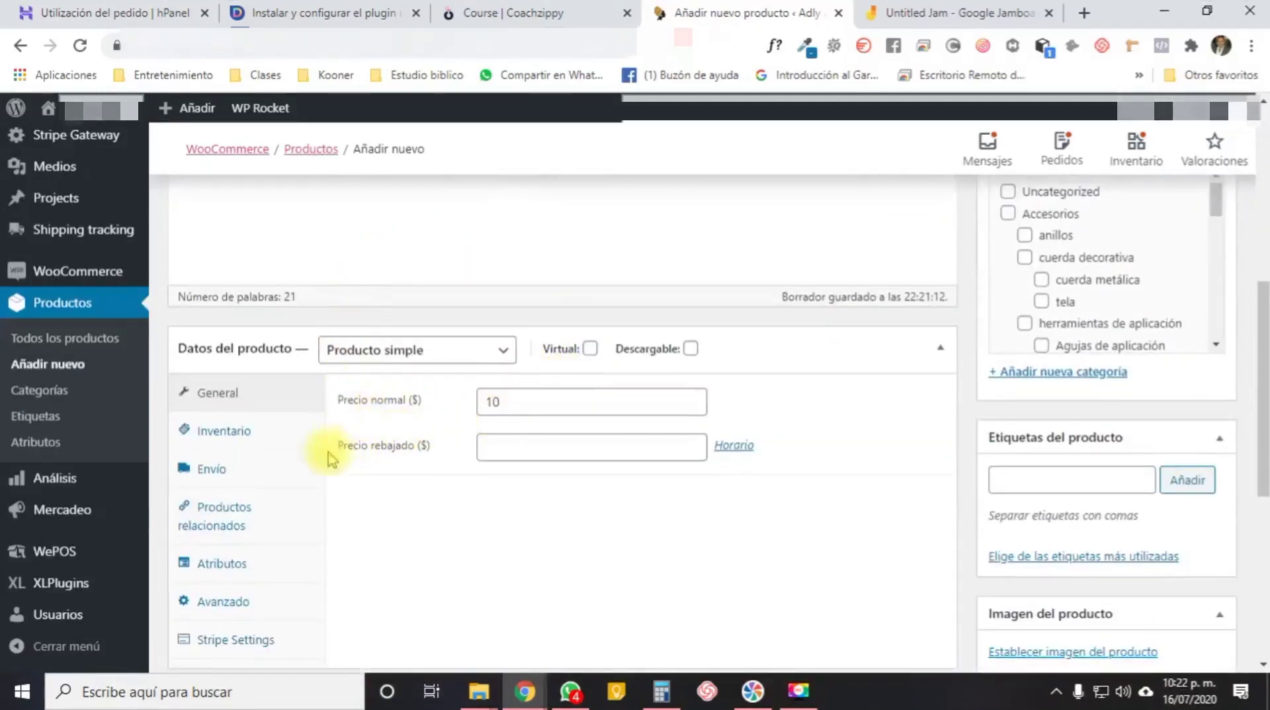
{"action": "left_click", "coordinate": [516, 446]}
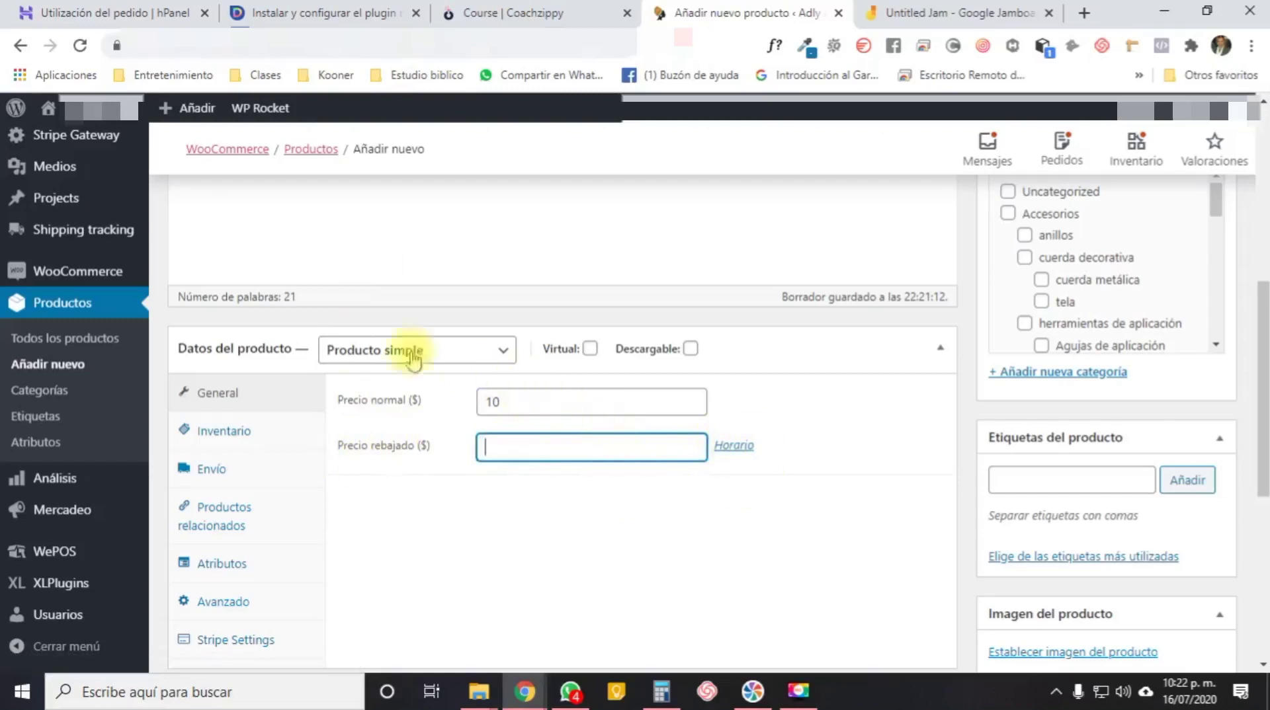
{"action": "left_click", "coordinate": [242, 438]}
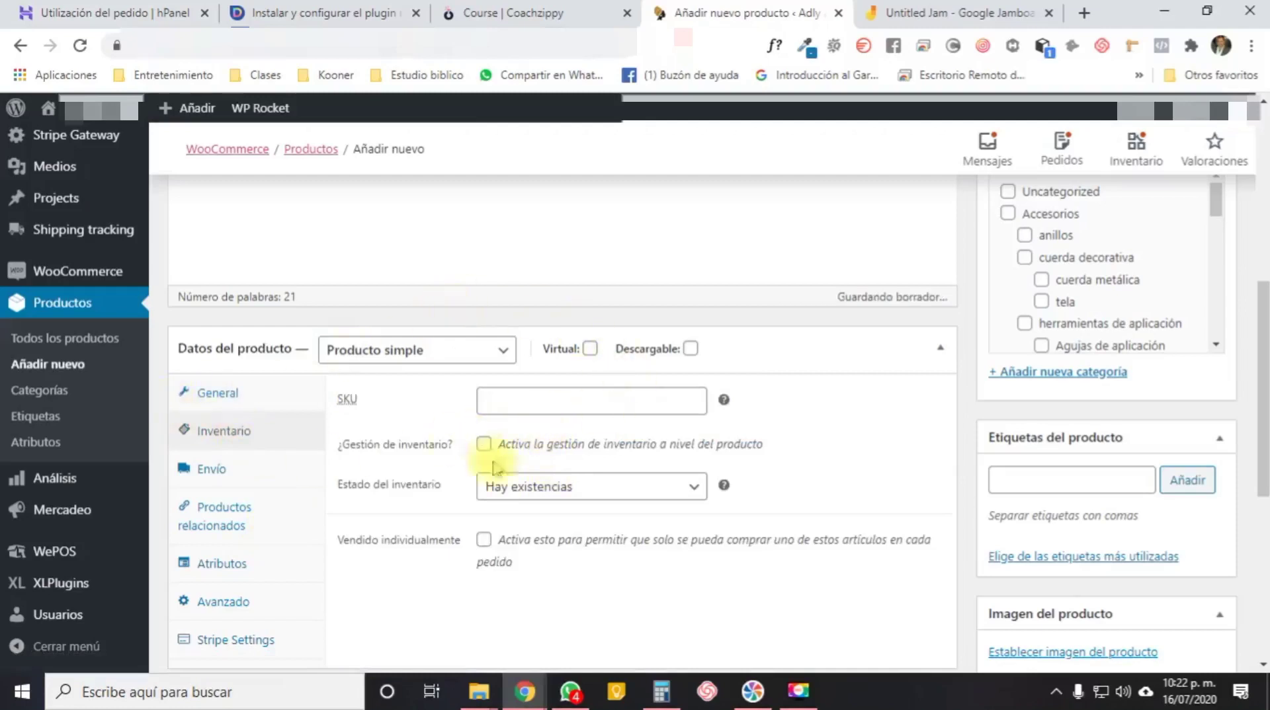
{"action": "left_click", "coordinate": [525, 399]}
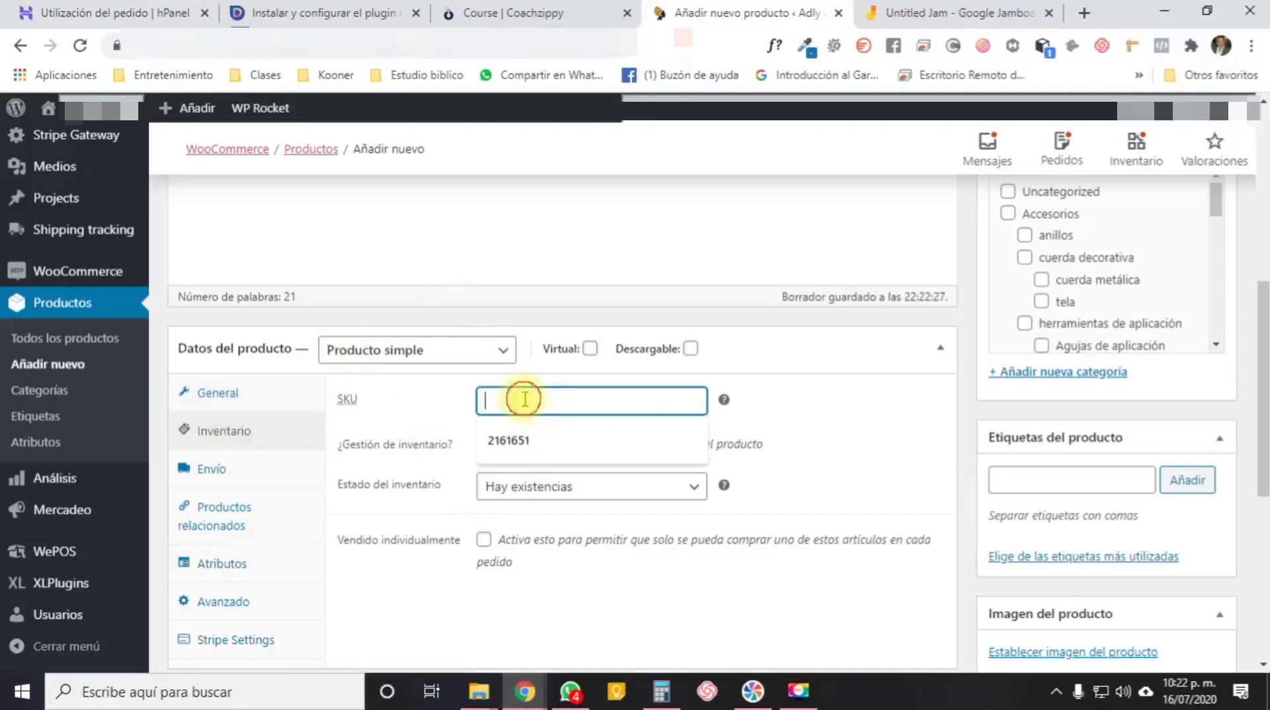
{"action": "left_click", "coordinate": [840, 410]}
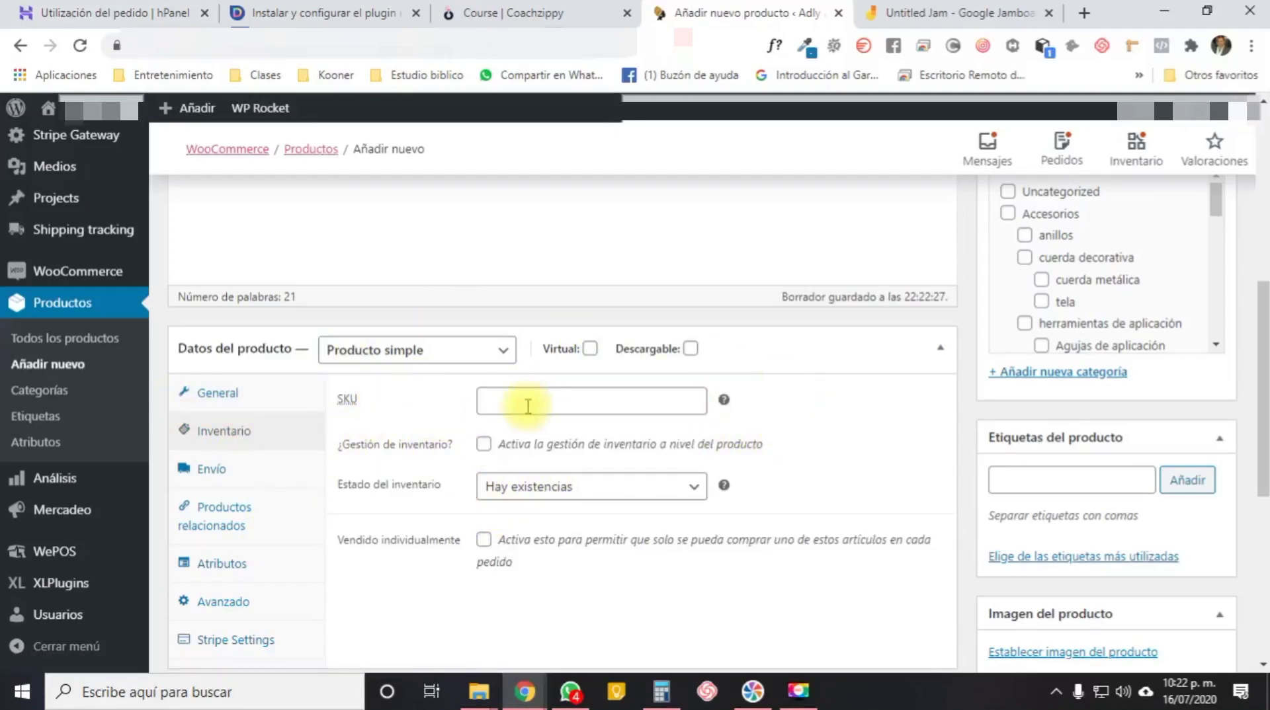
- Enable product-level inventory management and set the stock quantity to 13
{"action": "left_click", "coordinate": [479, 446]}
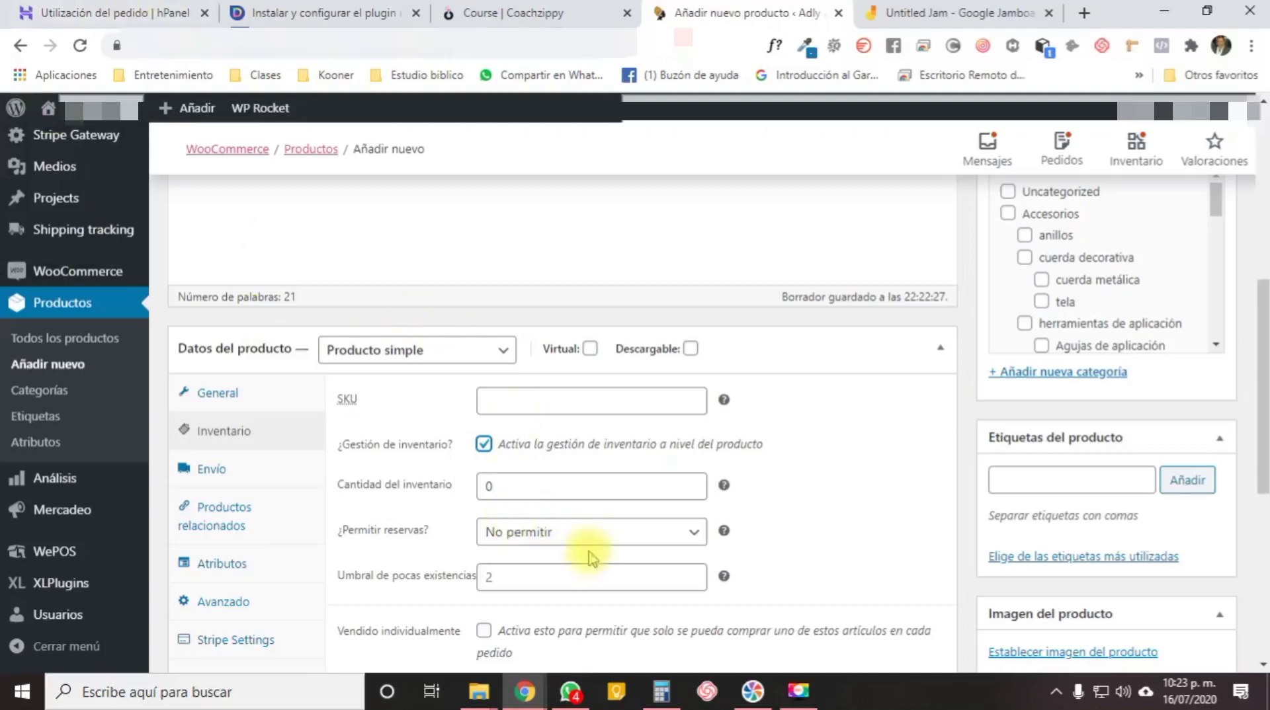
{"action": "left_click", "coordinate": [516, 494]}
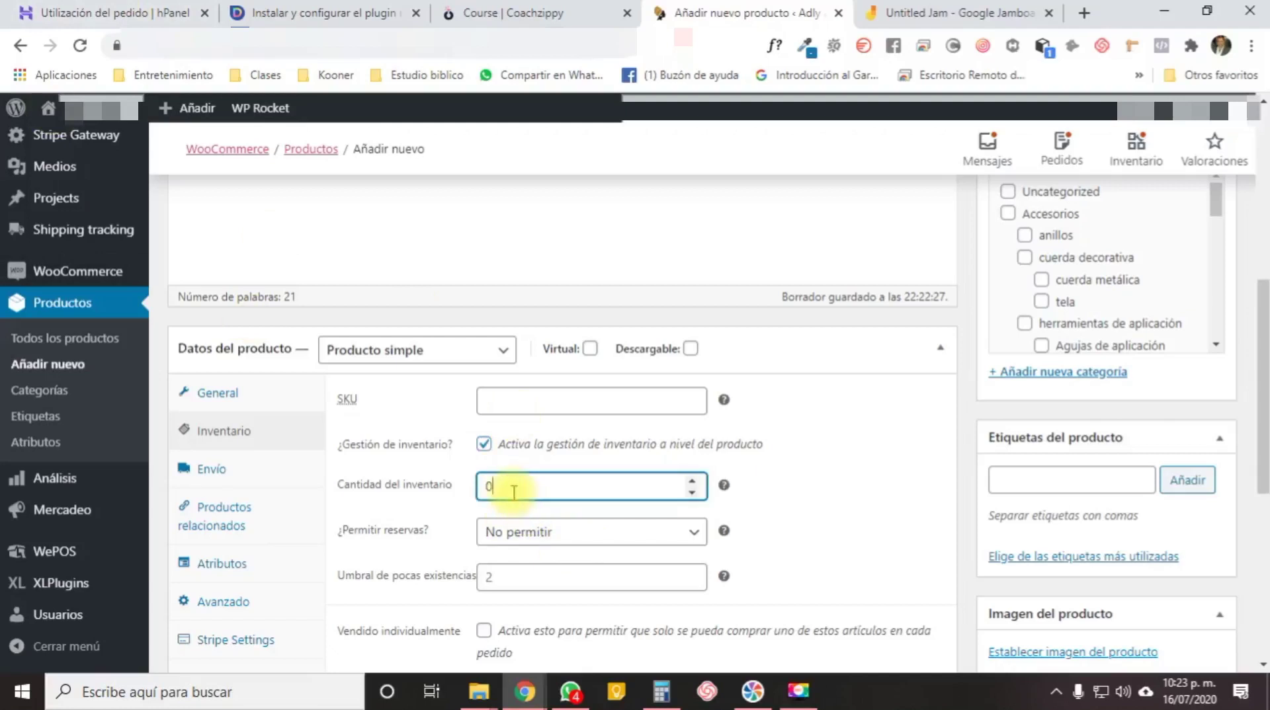
{"action": "type", "text": "15"}
{"action": "key", "text": "Left"}
{"action": "key", "text": "Left"}
{"action": "key", "text": "Left"}
{"action": "key", "text": "Delete"}
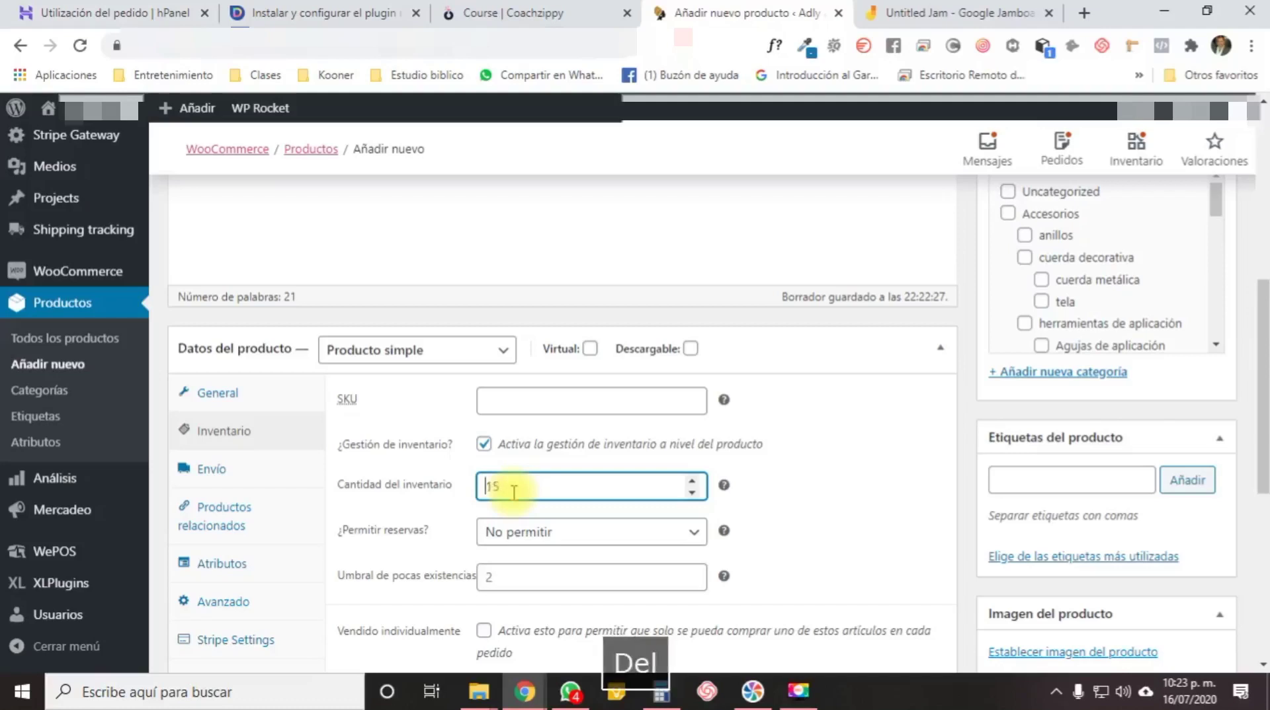
{"action": "key", "text": "Down"}
{"action": "key", "text": "Down"}
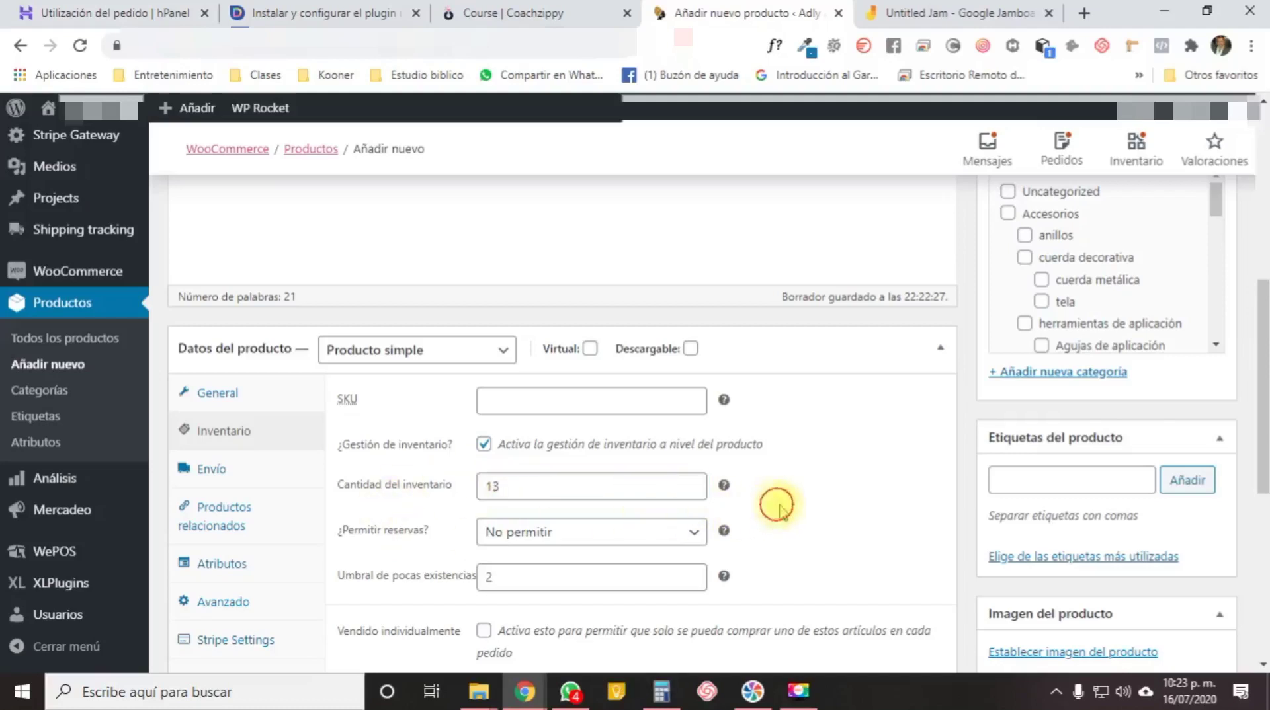
{"action": "left_click", "coordinate": [777, 506]}
- Try the Vendido individualmente option that limits each order to one unit of this product
{"action": "scroll", "coordinate": [778, 505], "scroll_direction": "down", "scroll_amount": 2}
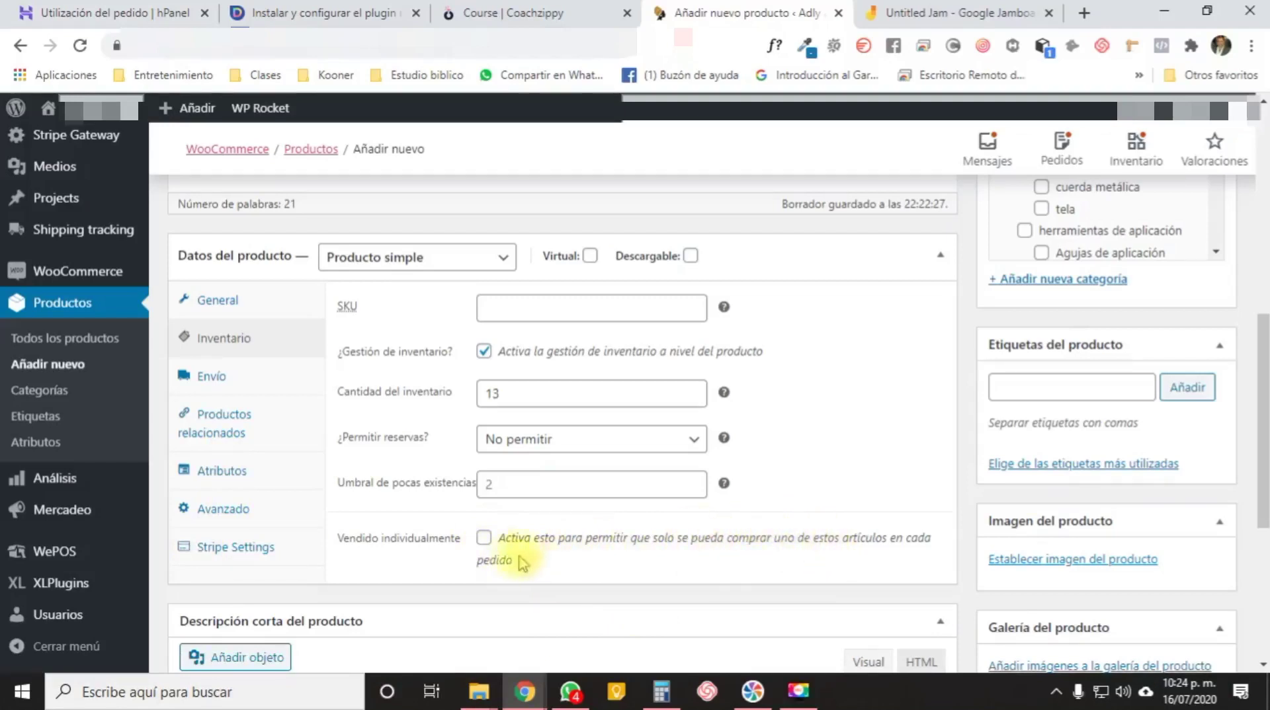
{"action": "left_click", "coordinate": [484, 538]}
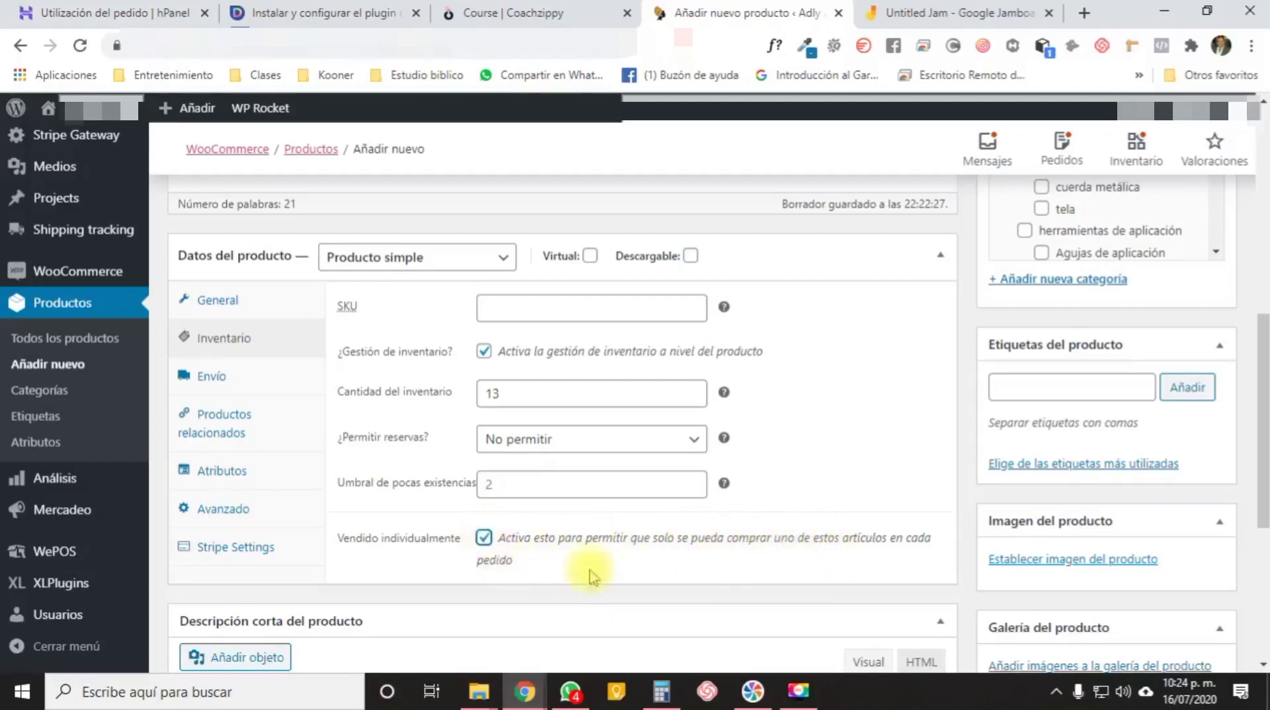
{"action": "left_click", "coordinate": [483, 540]}
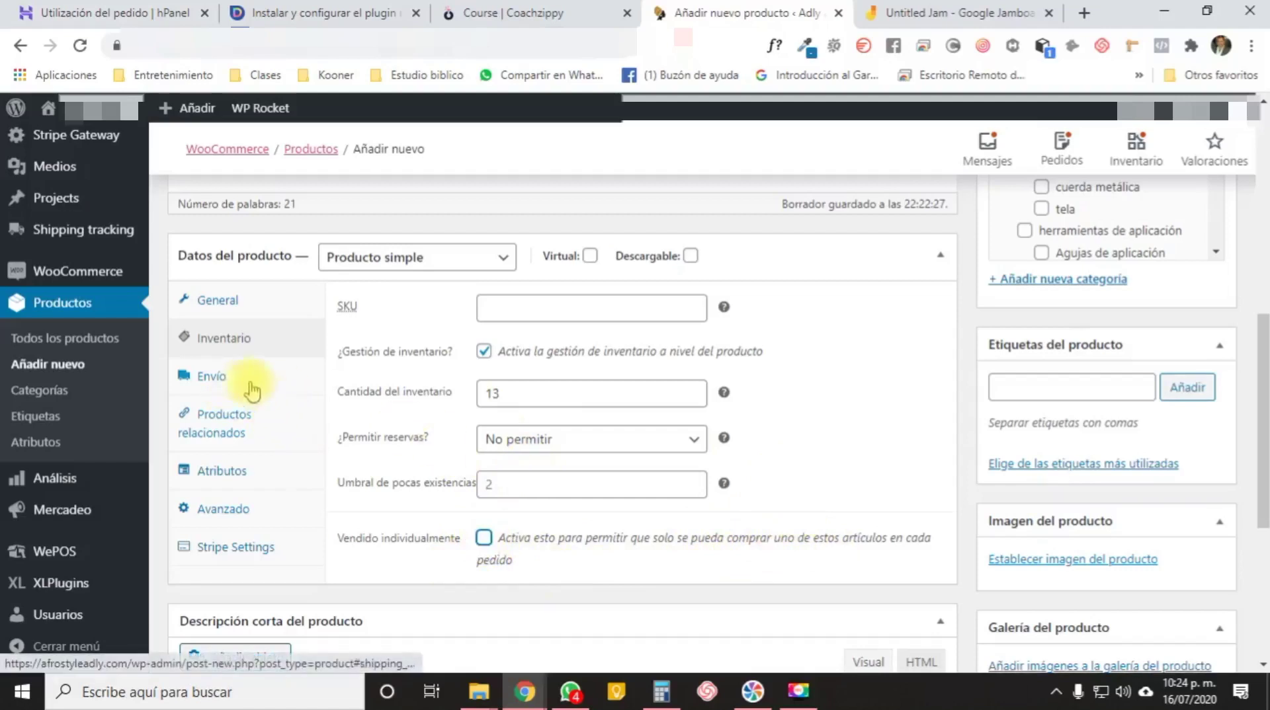
- Examine the product's shipping fields, its upsell and cross-sell fields, and its attribute settings
{"action": "left_click", "coordinate": [211, 378]}
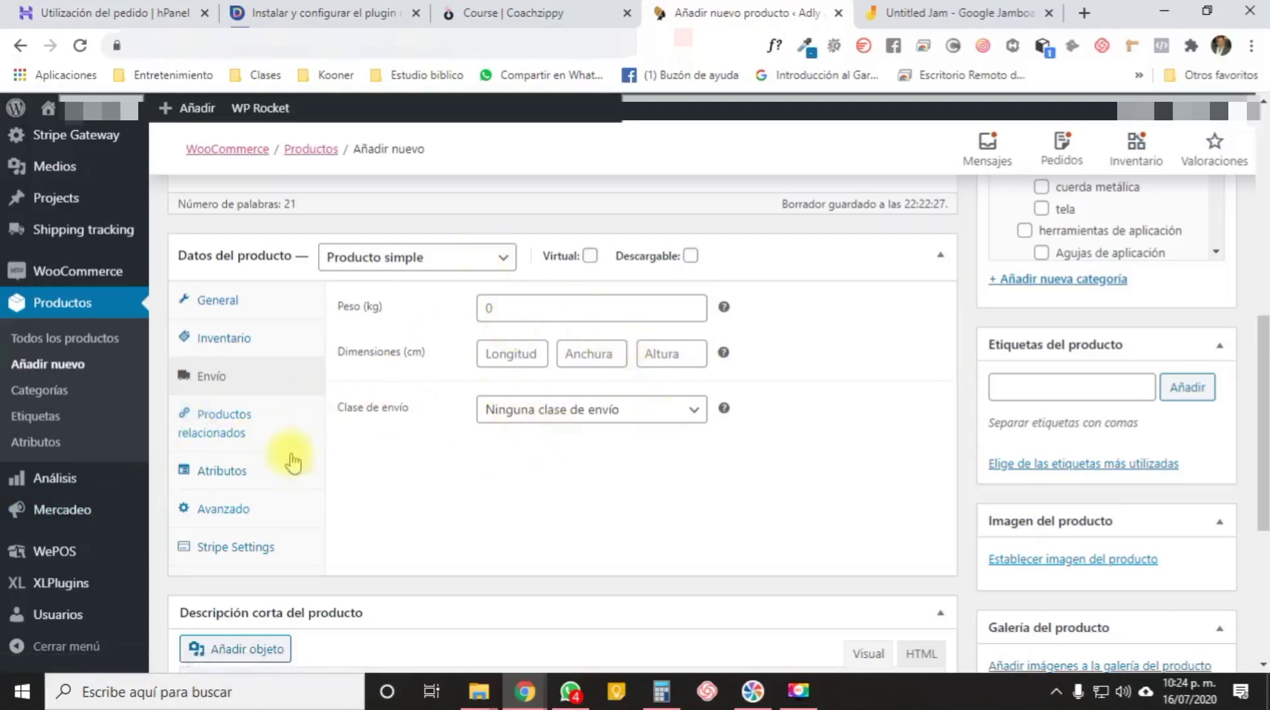
{"action": "left_click", "coordinate": [240, 424]}
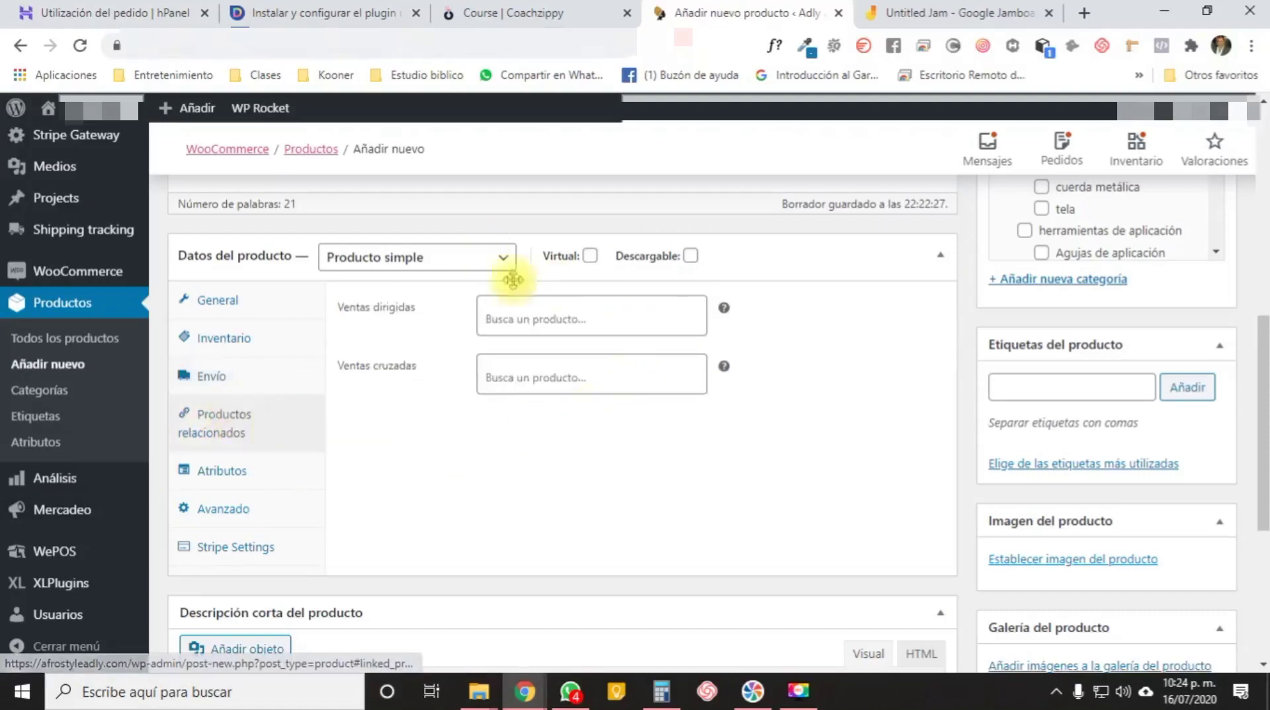
{"action": "left_click", "coordinate": [520, 325]}
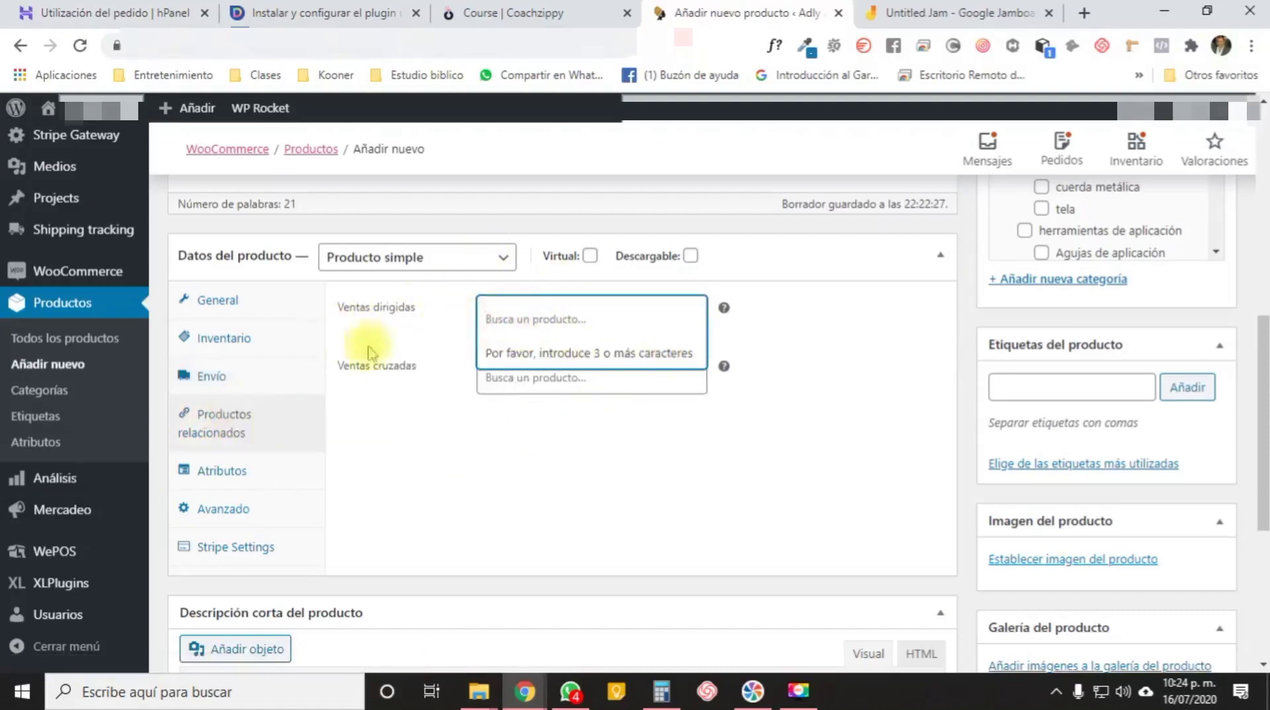
{"action": "left_click", "coordinate": [410, 435]}
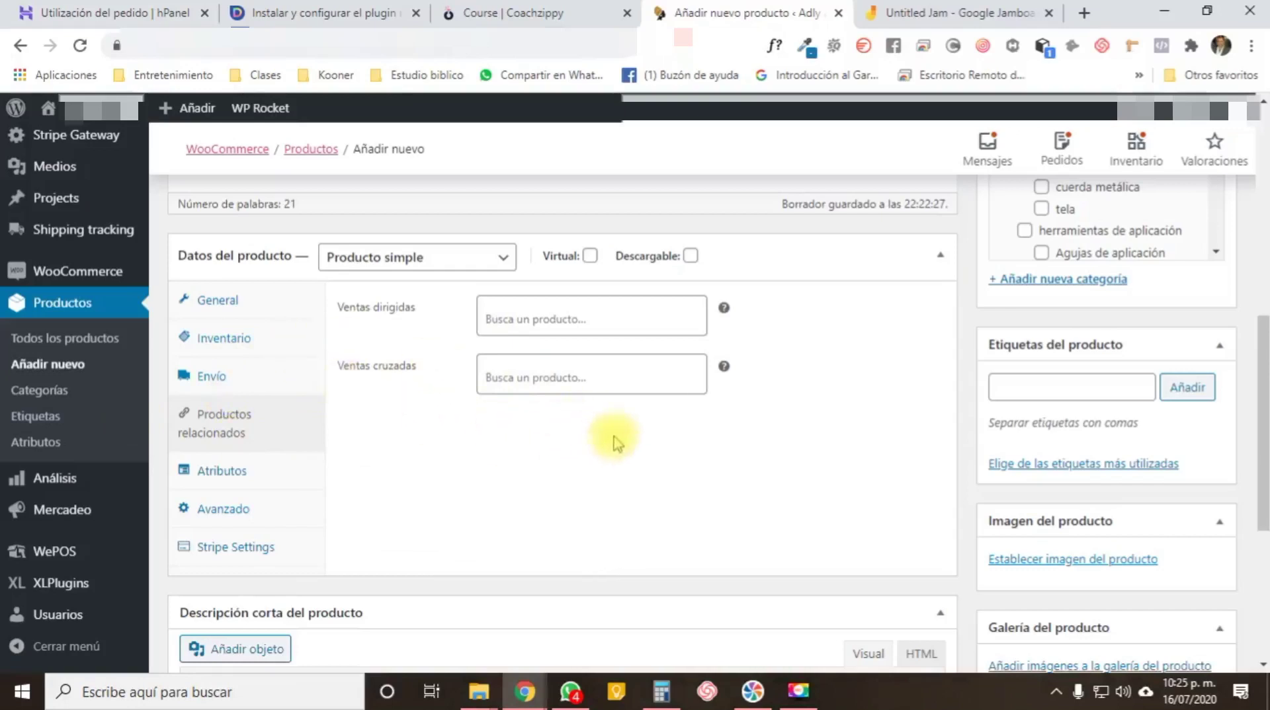
{"action": "left_click", "coordinate": [510, 318]}
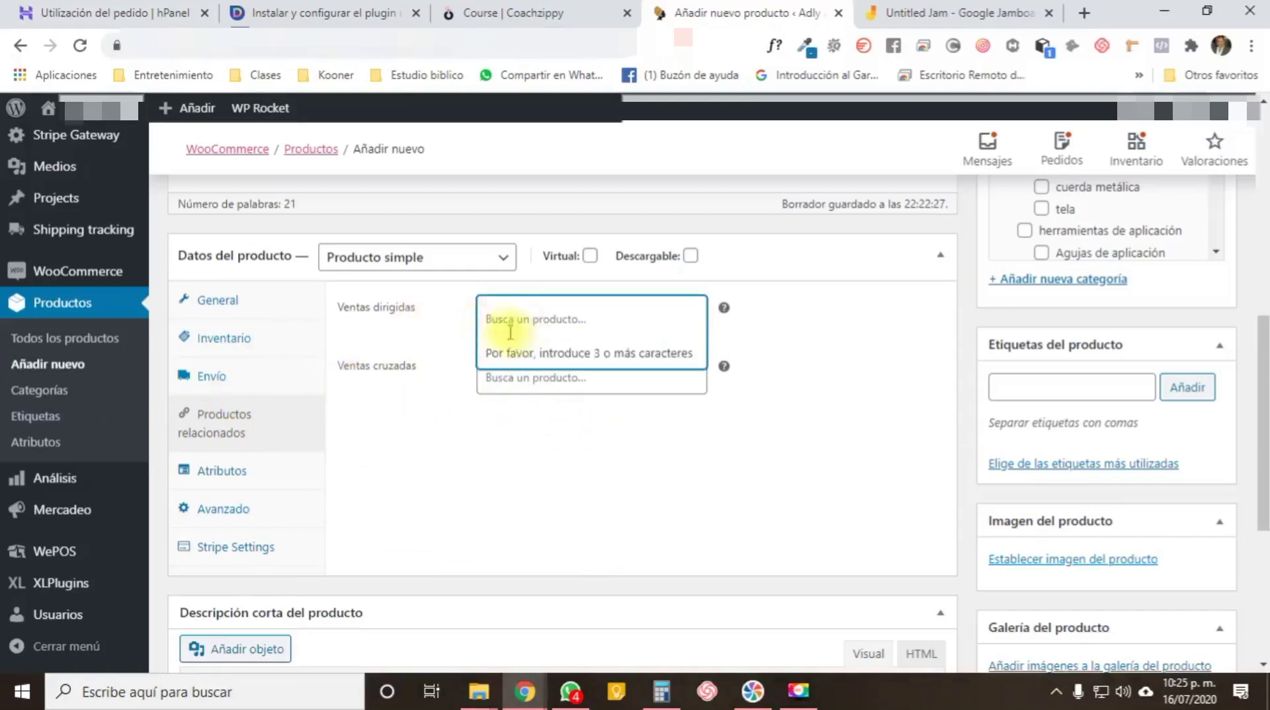
{"action": "left_click", "coordinate": [437, 445]}
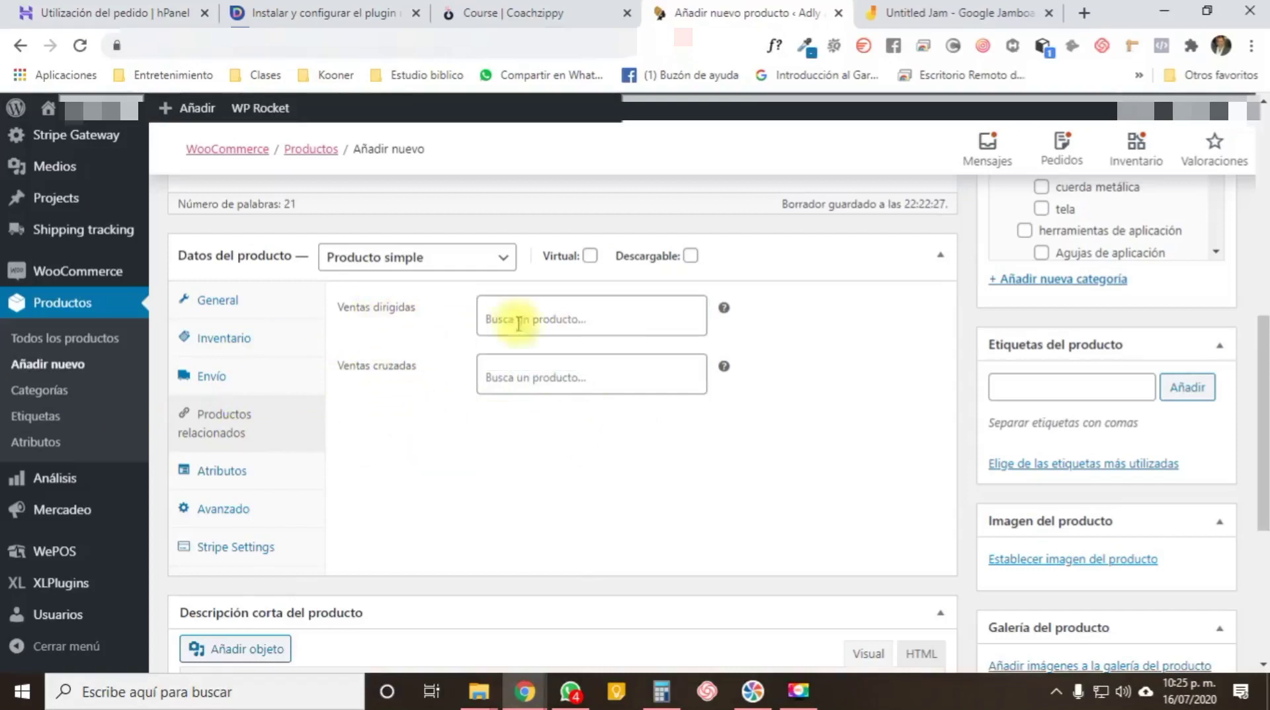
{"action": "left_click", "coordinate": [505, 381]}
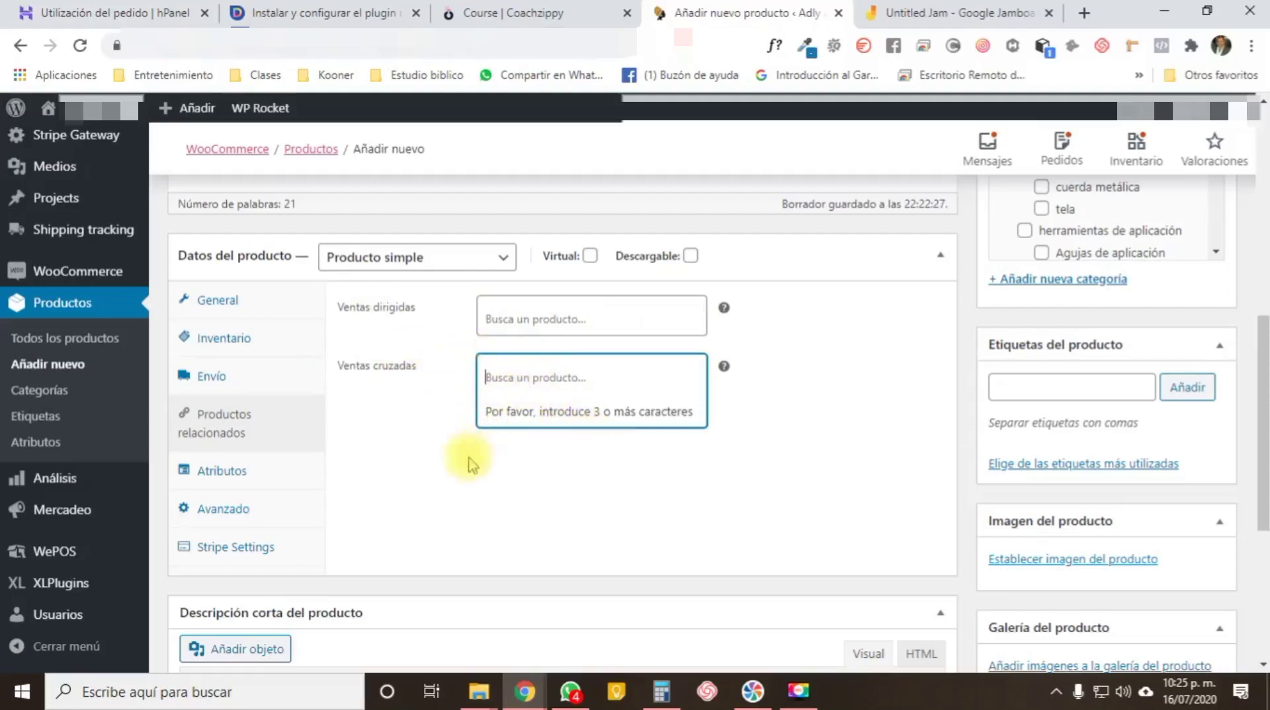
{"action": "left_click", "coordinate": [438, 450]}
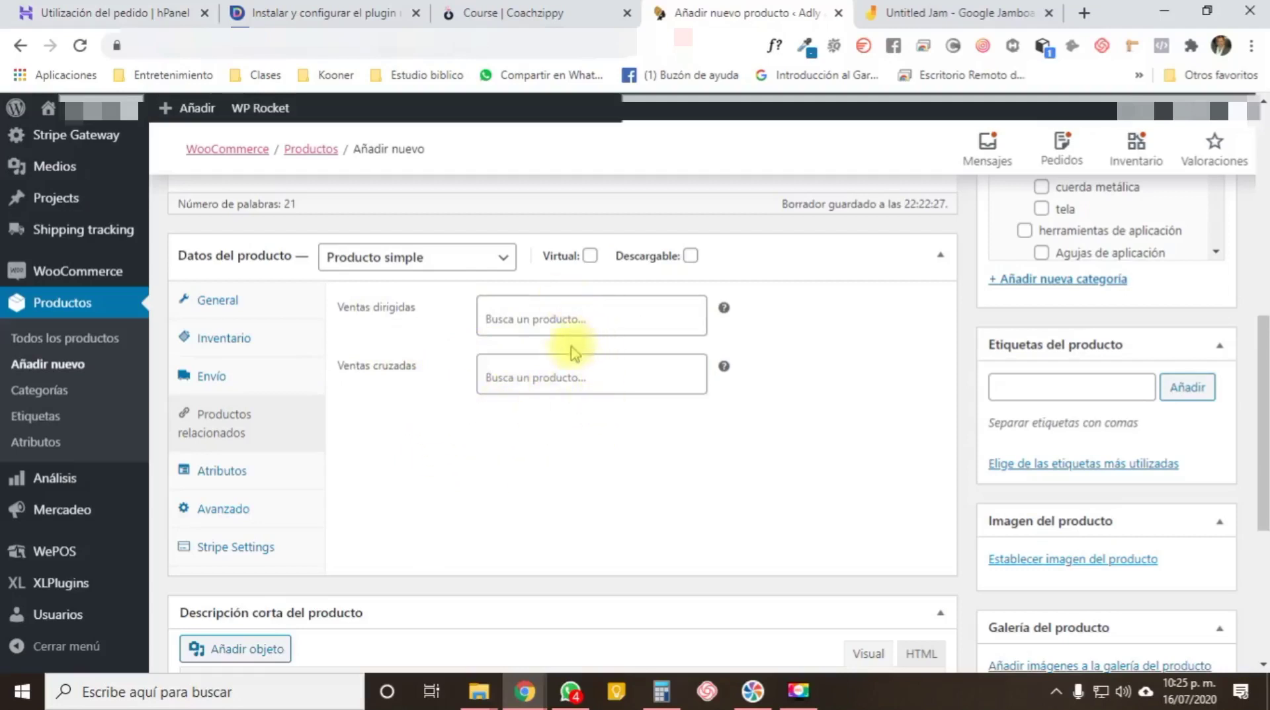
{"action": "left_click", "coordinate": [236, 470]}
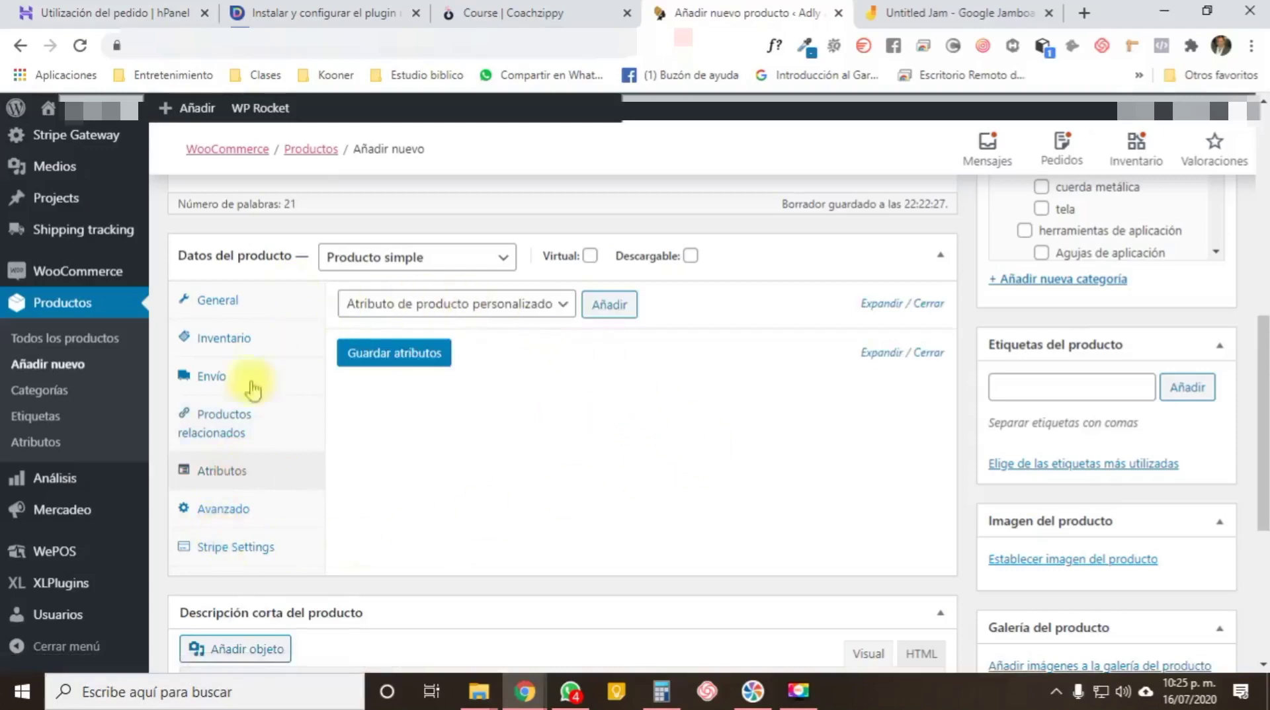
- Examine the product's advanced settings and the choices for adding an attribute
{"action": "left_click", "coordinate": [240, 515]}
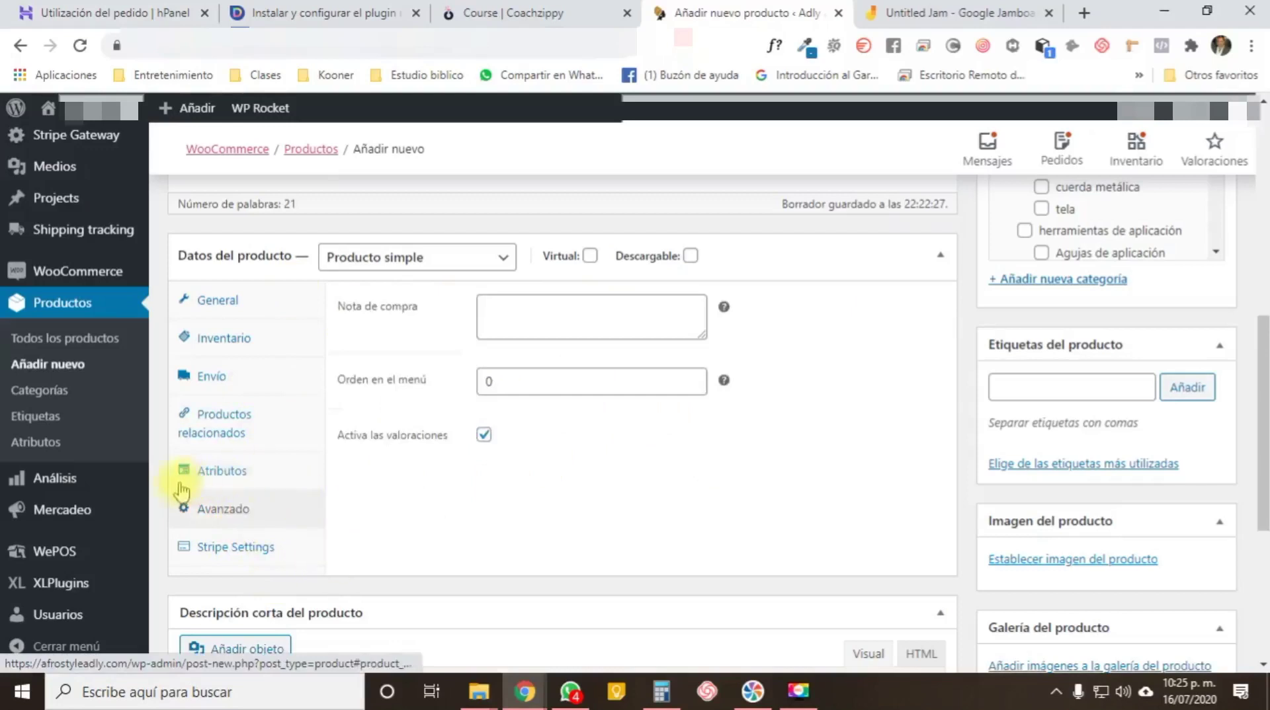
{"action": "left_click", "coordinate": [242, 473]}
{"action": "left_click", "coordinate": [565, 307]}
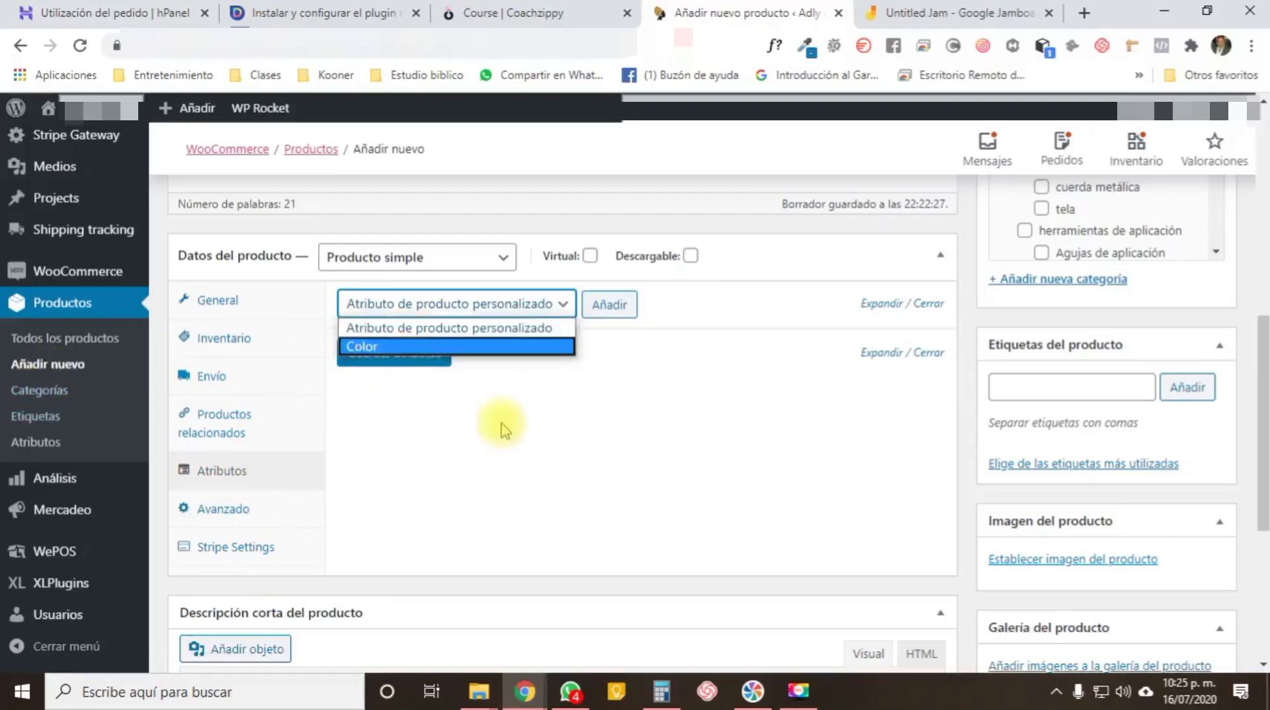
{"action": "left_click", "coordinate": [496, 453]}
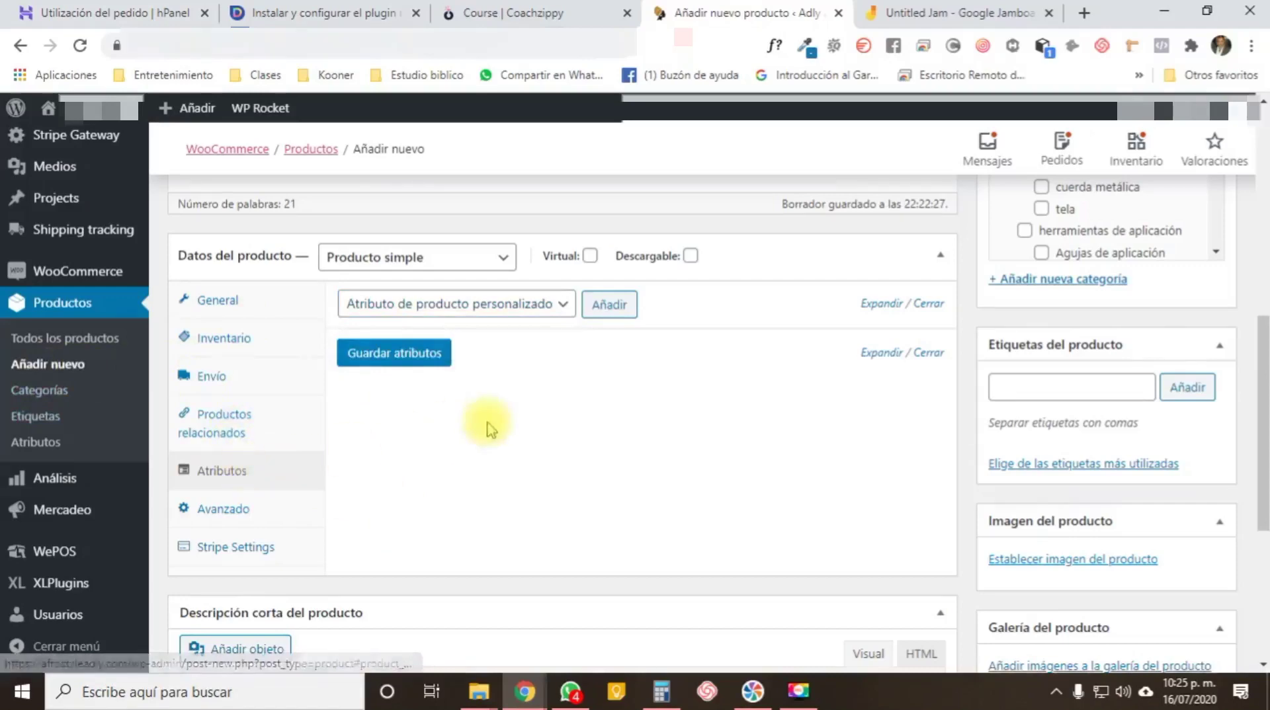
- Enter the short product description "pequeña descricpion pide este libro + $20 adicionales y el envío será gratis"
{"action": "scroll", "coordinate": [489, 426], "scroll_direction": "down", "scroll_amount": 4}
{"action": "left_click", "coordinate": [256, 518]}
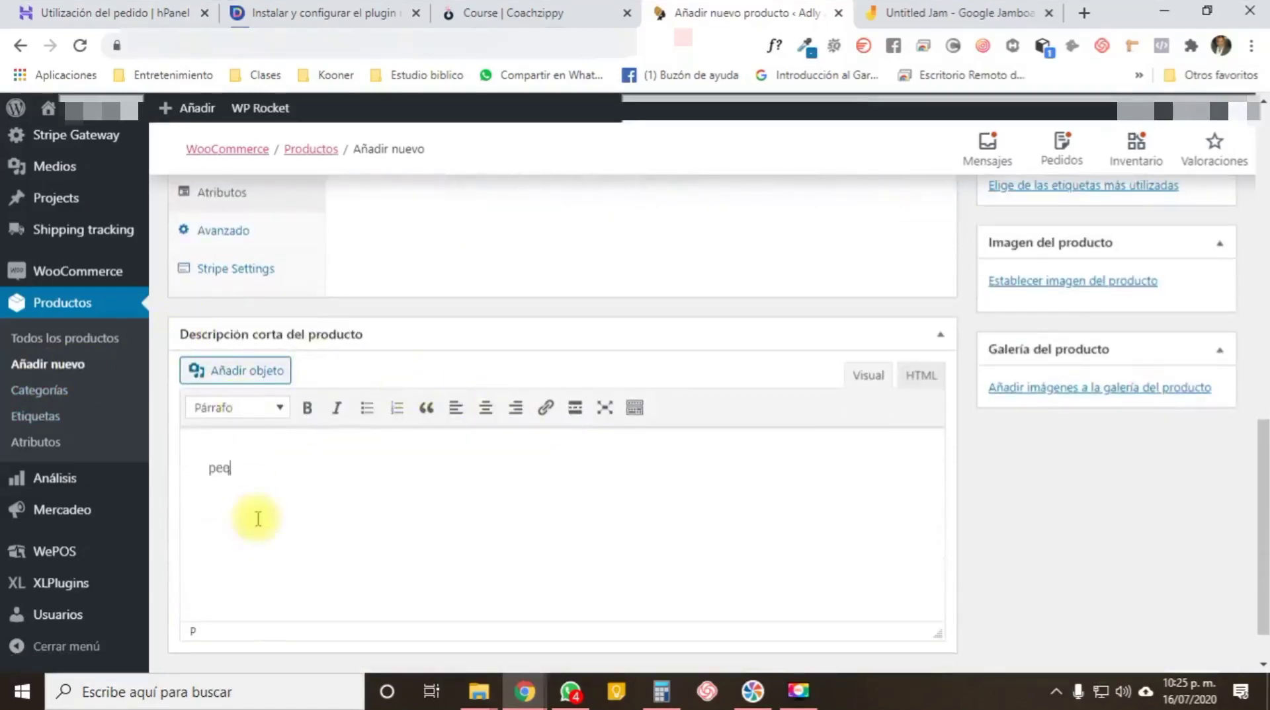
{"action": "type", "text": "pequeña descricpion "}
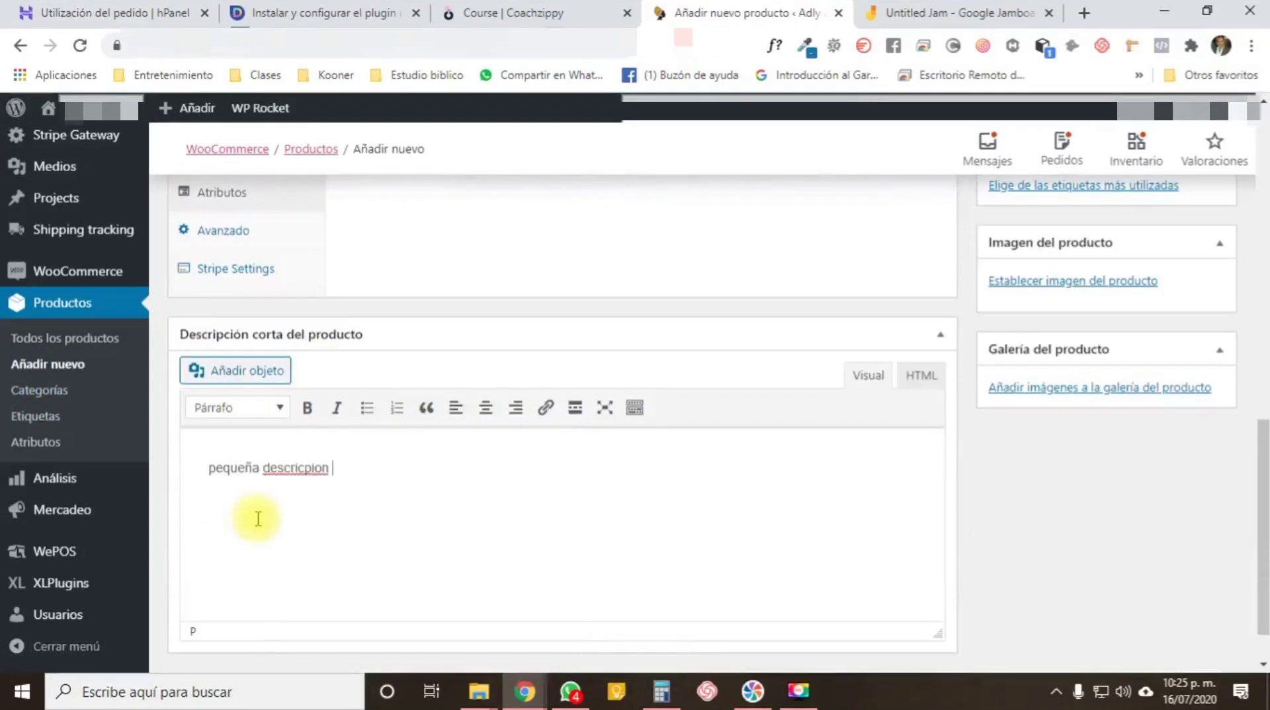
{"action": "type", "text": "pide este p"}
{"action": "type", "text": "ibro + 2 "}
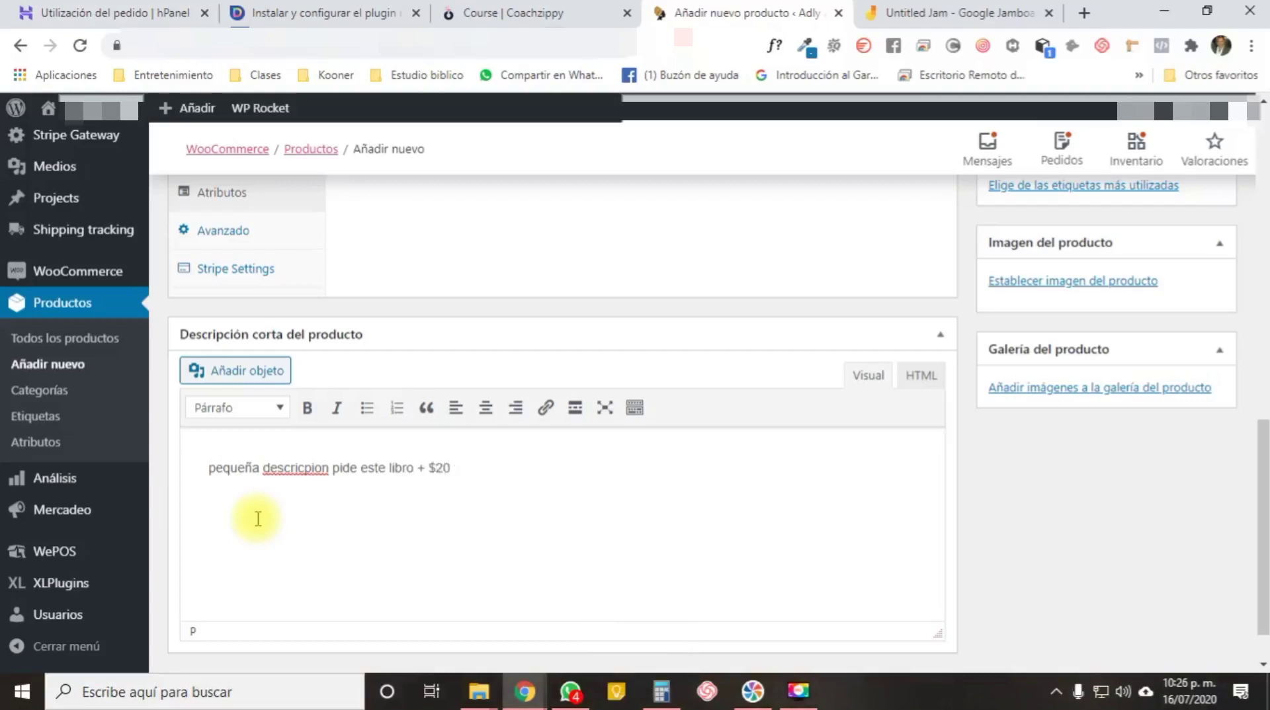
{"action": "type", "text": " adicionales y el env"}
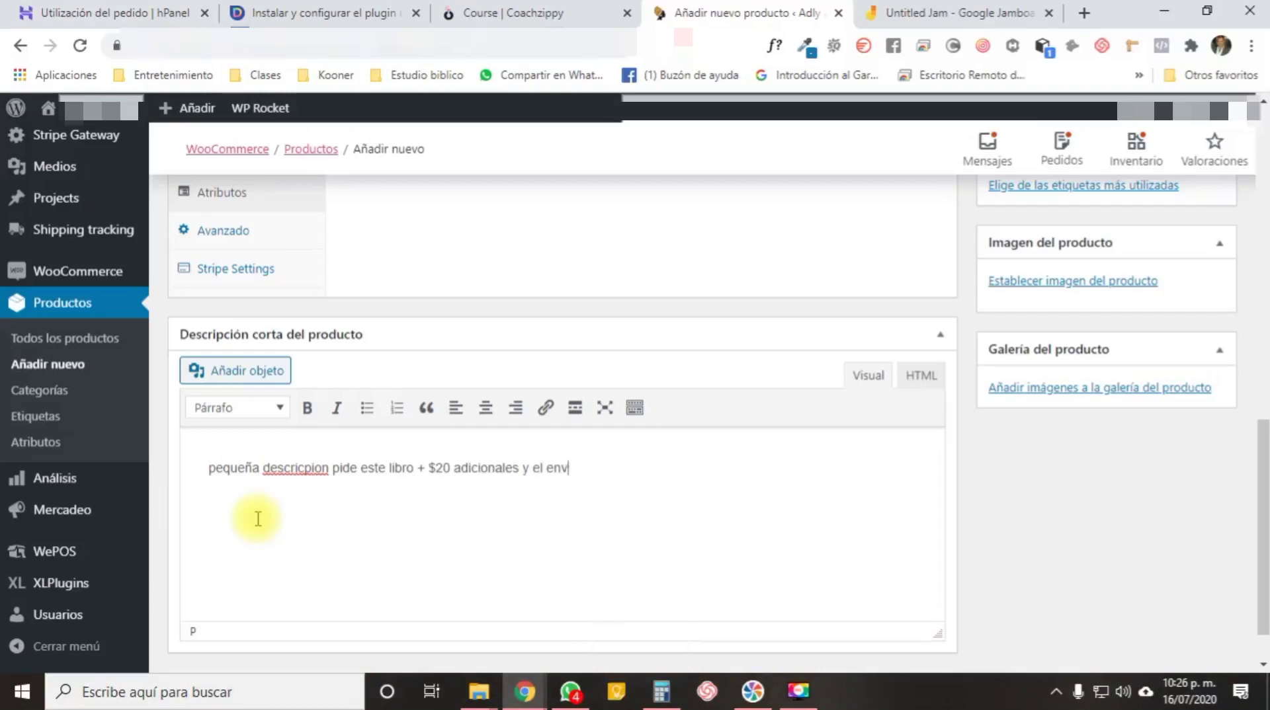
{"action": "type", "text": "ío será gr"}
- Set the media library image 1-1.png, the black hair with red side bands, as the product image
{"action": "scroll", "coordinate": [689, 544], "scroll_direction": "down", "scroll_amount": 1}
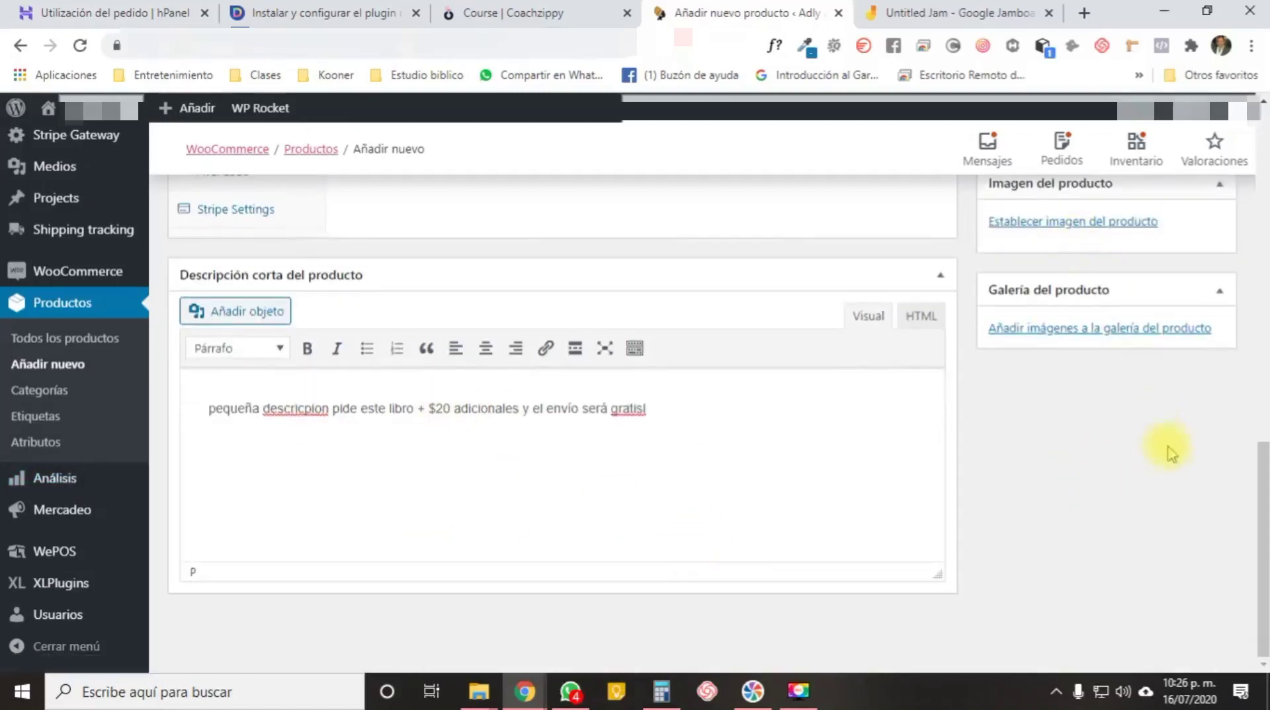
{"action": "scroll", "coordinate": [1170, 449], "scroll_direction": "up", "scroll_amount": 2}
{"action": "left_click", "coordinate": [1085, 318]}
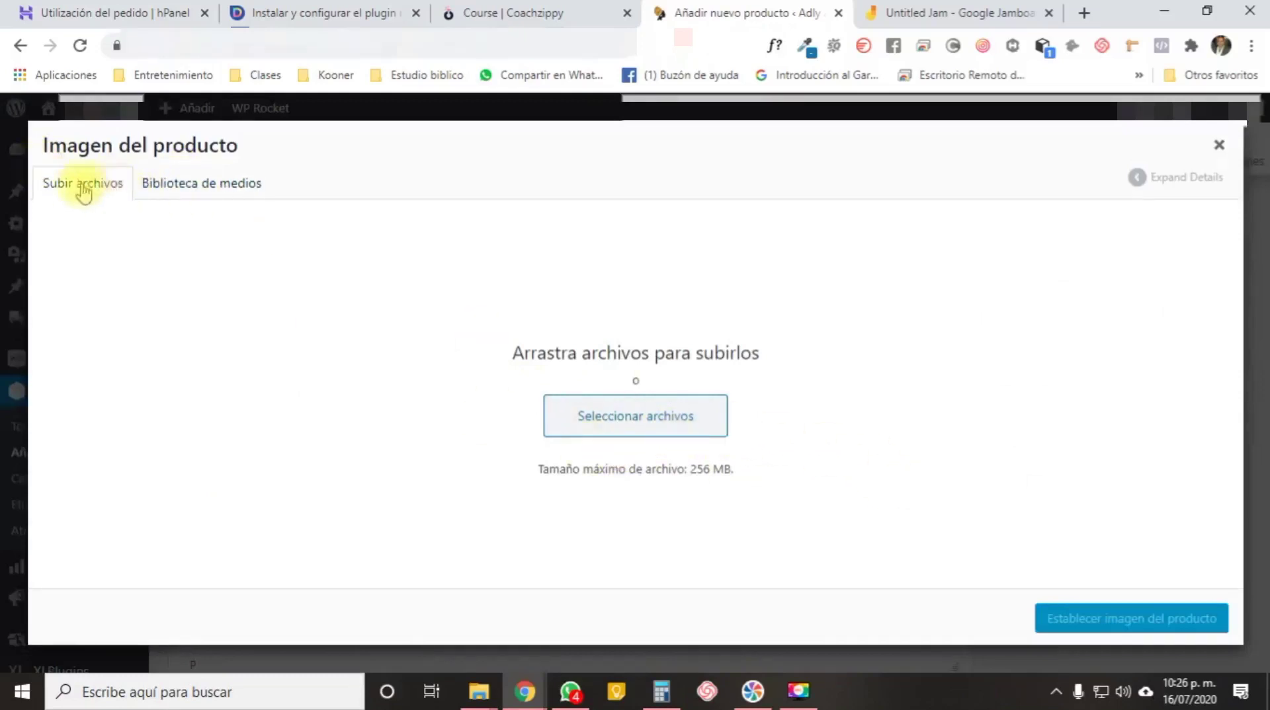
{"action": "left_click", "coordinate": [192, 193]}
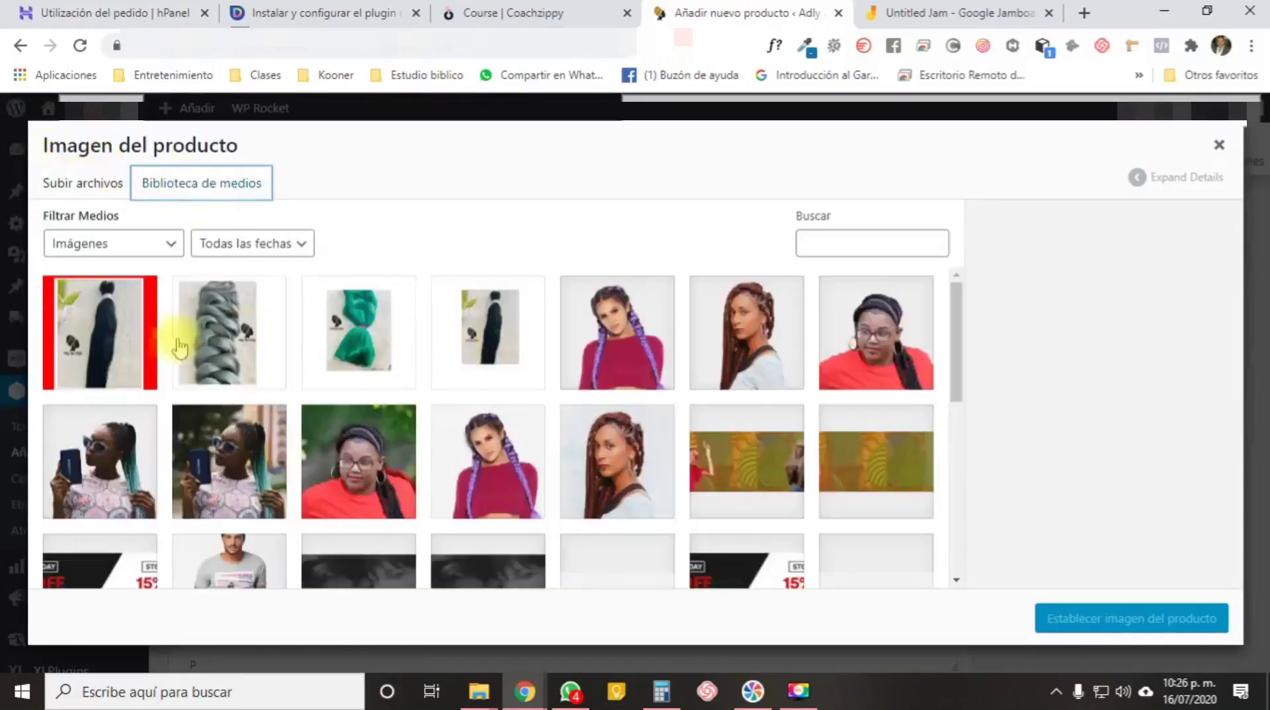
{"action": "left_click", "coordinate": [130, 339]}
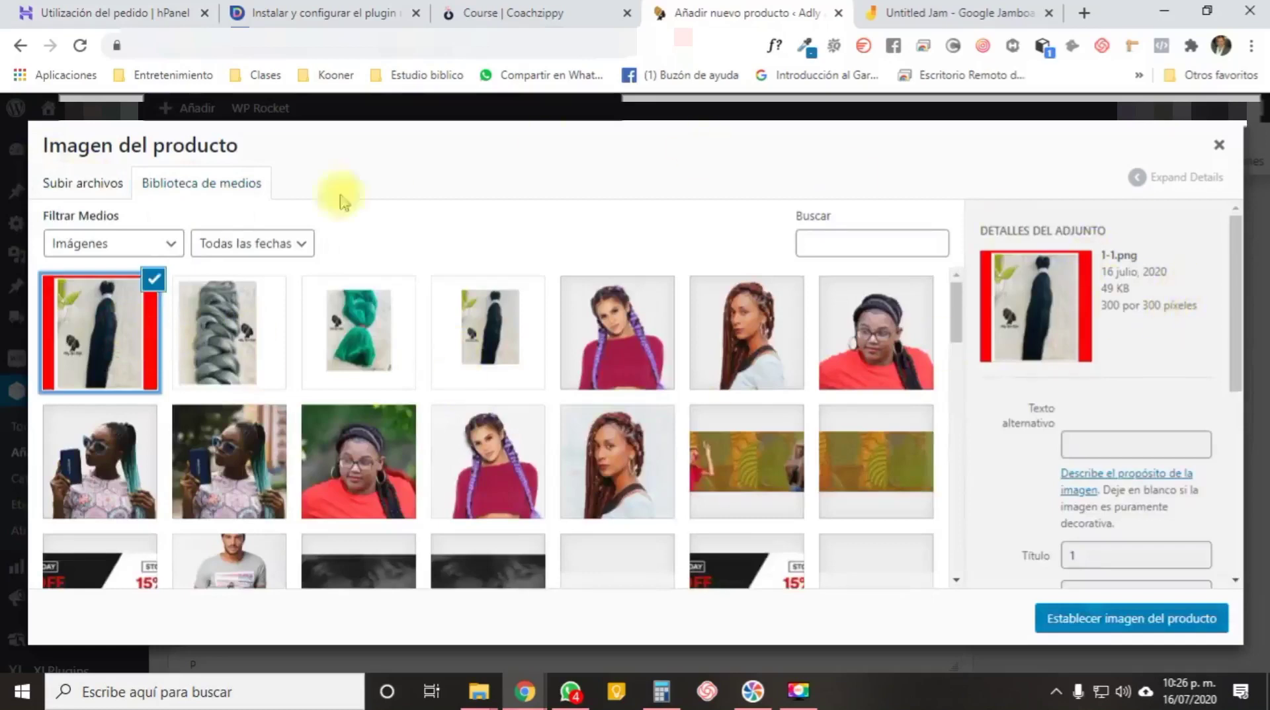
{"action": "left_click", "coordinate": [1137, 621]}
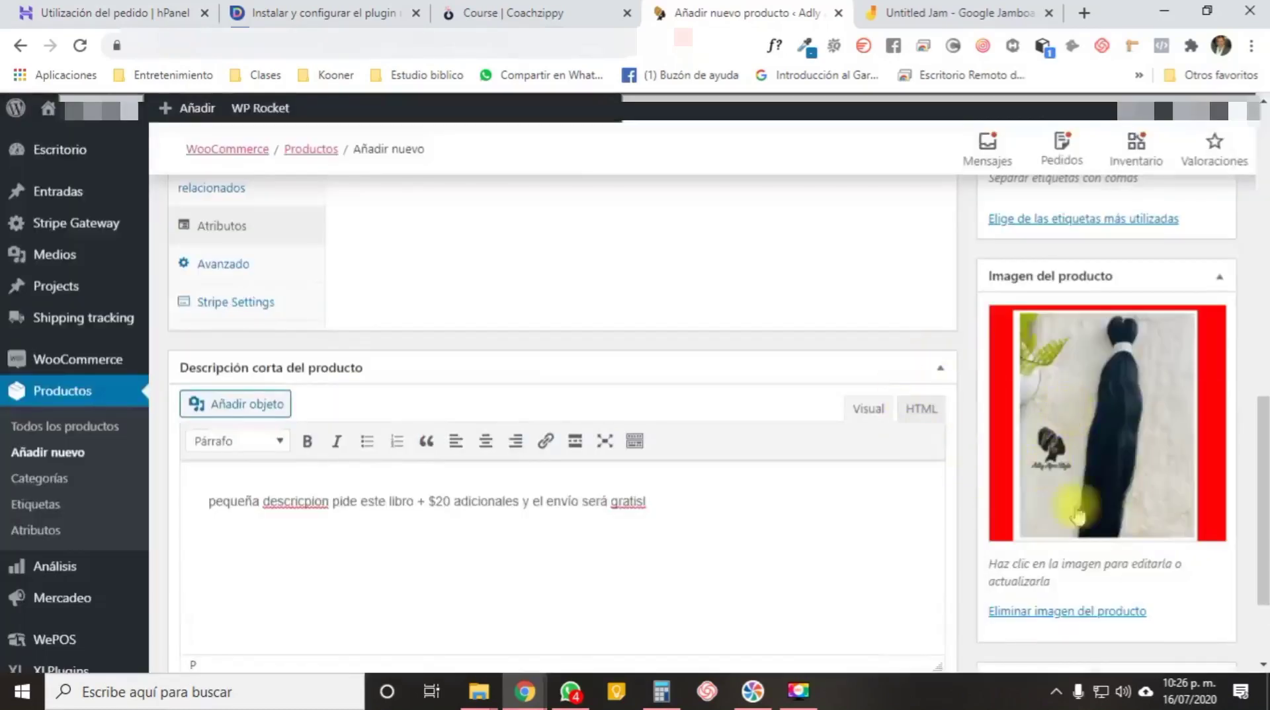
- Add the grey braid image 2-1.png from the media library to the product gallery
{"action": "scroll", "coordinate": [1100, 520], "scroll_direction": "down", "scroll_amount": 3}
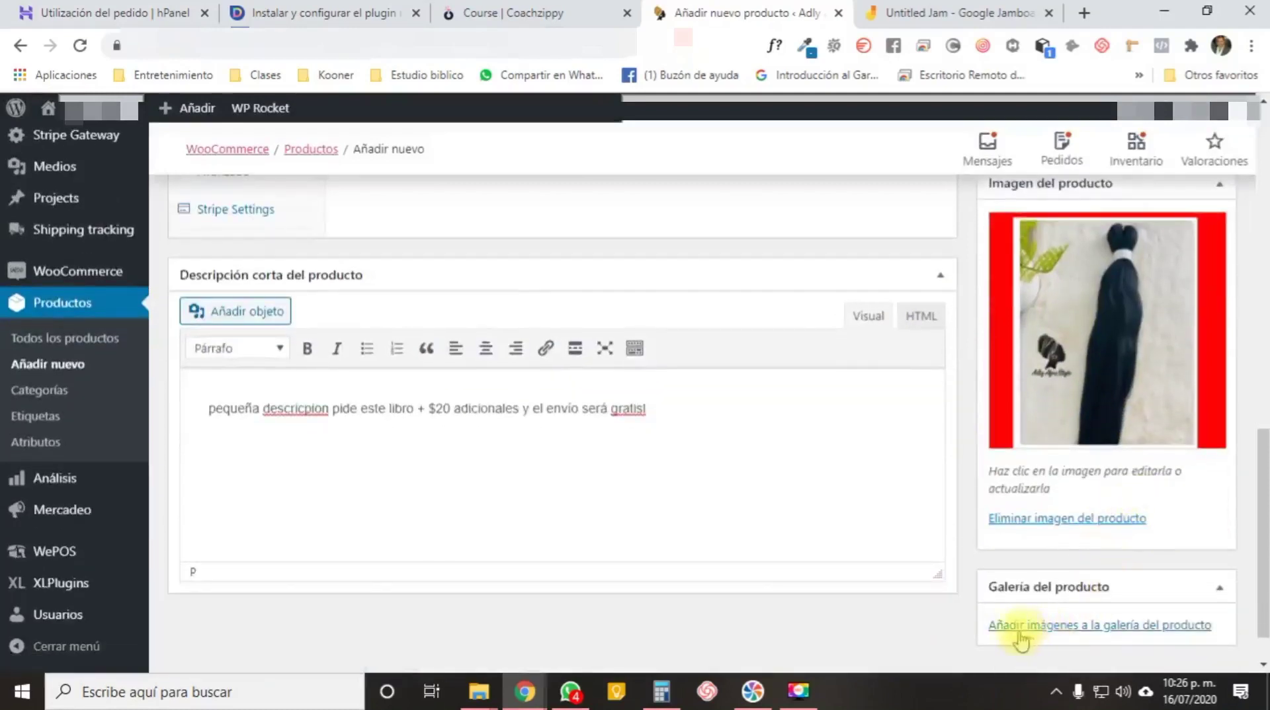
{"action": "left_click", "coordinate": [1091, 627]}
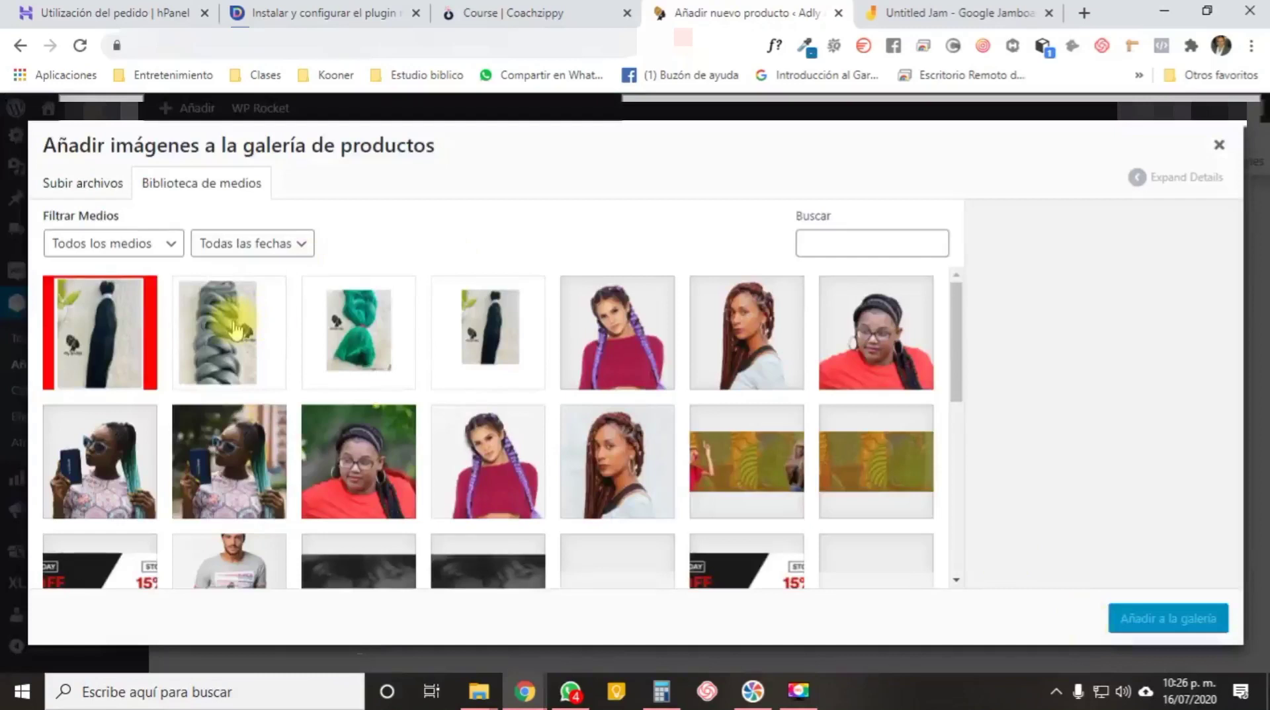
{"action": "left_click", "coordinate": [235, 329]}
{"action": "left_click", "coordinate": [367, 328]}
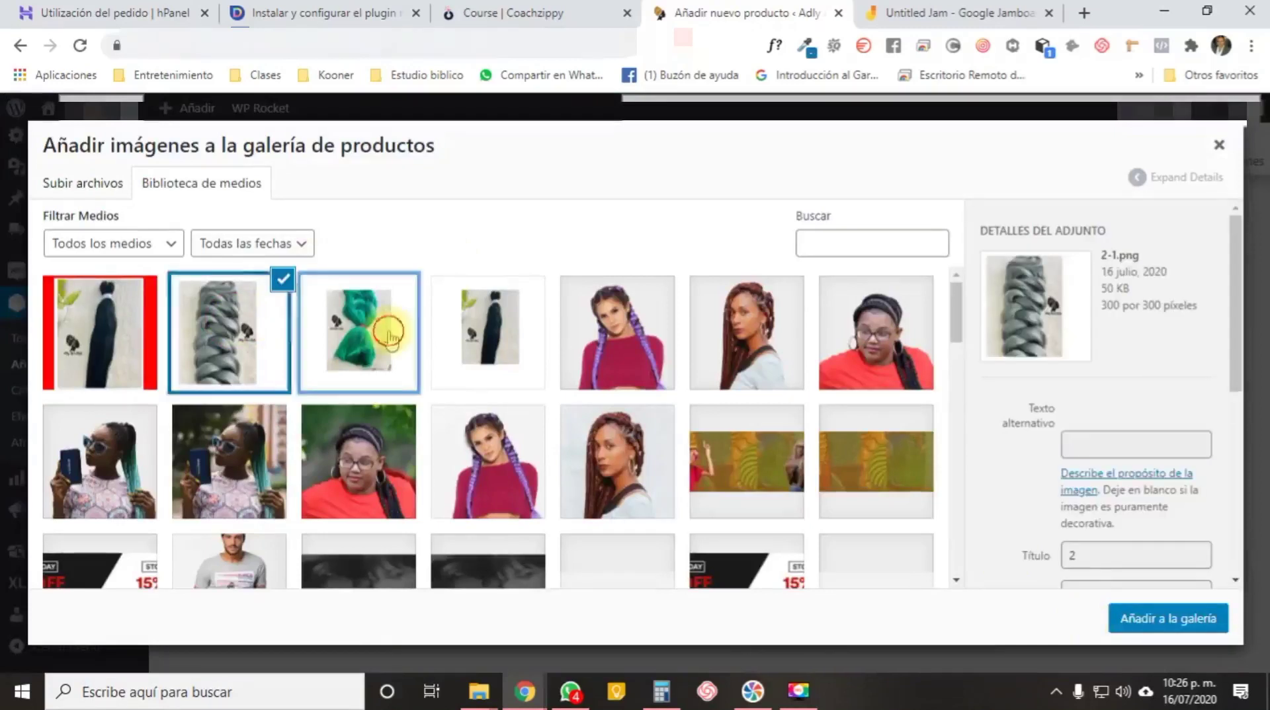
{"action": "left_click", "coordinate": [449, 350]}
{"action": "left_click", "coordinate": [232, 349]}
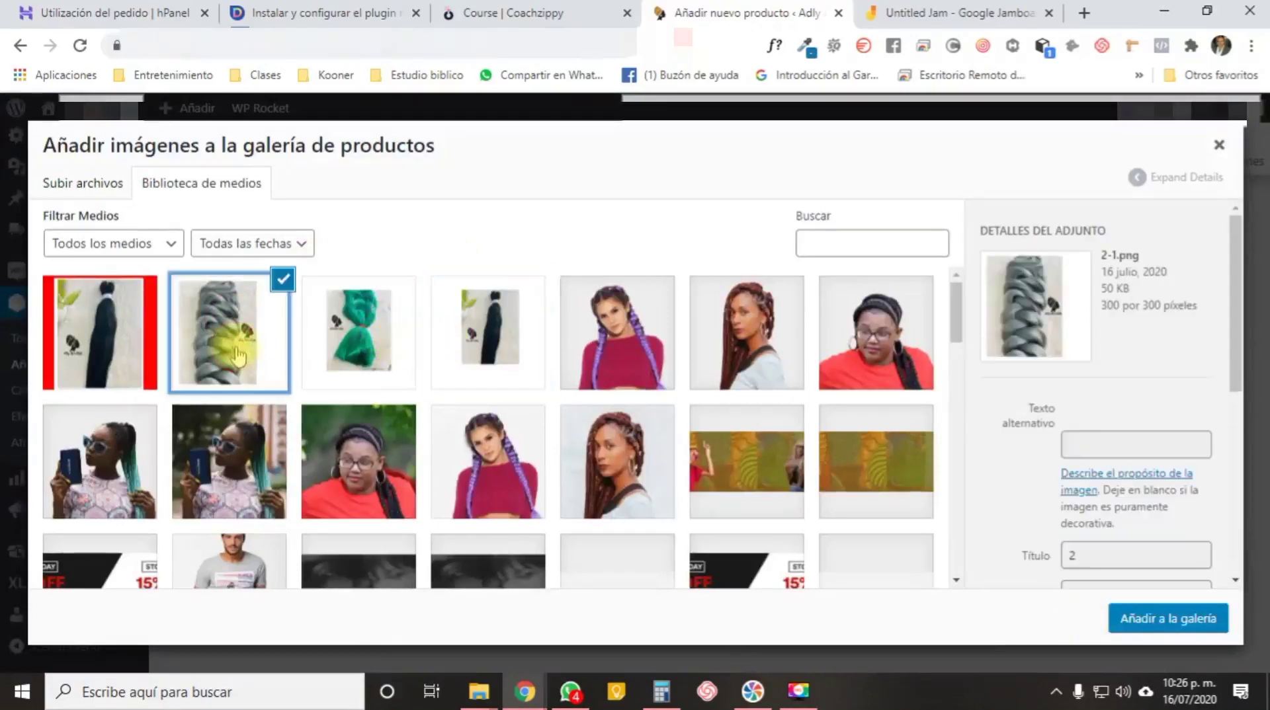
{"action": "left_click", "coordinate": [1144, 621]}
- Add the green hair image and the small black hair image on a white background to the product gallery
{"action": "scroll", "coordinate": [1145, 602], "scroll_direction": "down", "scroll_amount": 2}
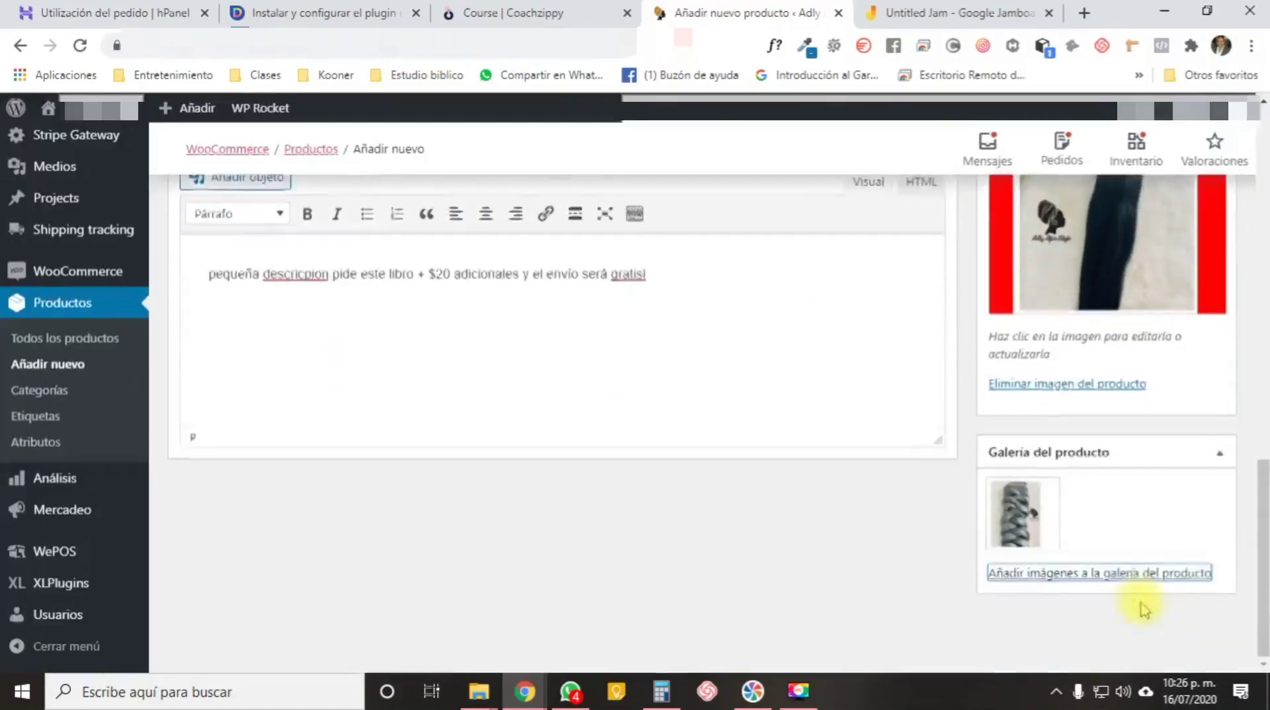
{"action": "left_click", "coordinate": [1127, 574]}
{"action": "left_click", "coordinate": [361, 341]}
{"action": "left_click", "coordinate": [1167, 622]}
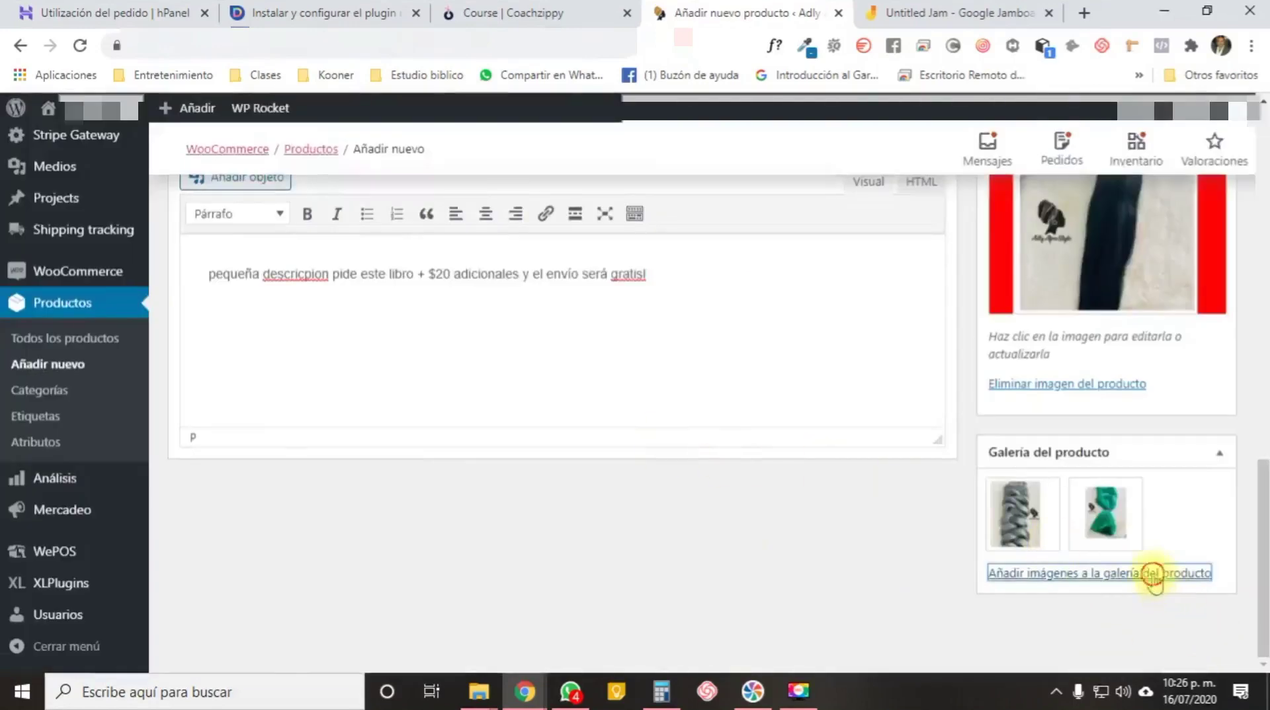
{"action": "left_click", "coordinate": [1152, 577]}
{"action": "left_click", "coordinate": [463, 334]}
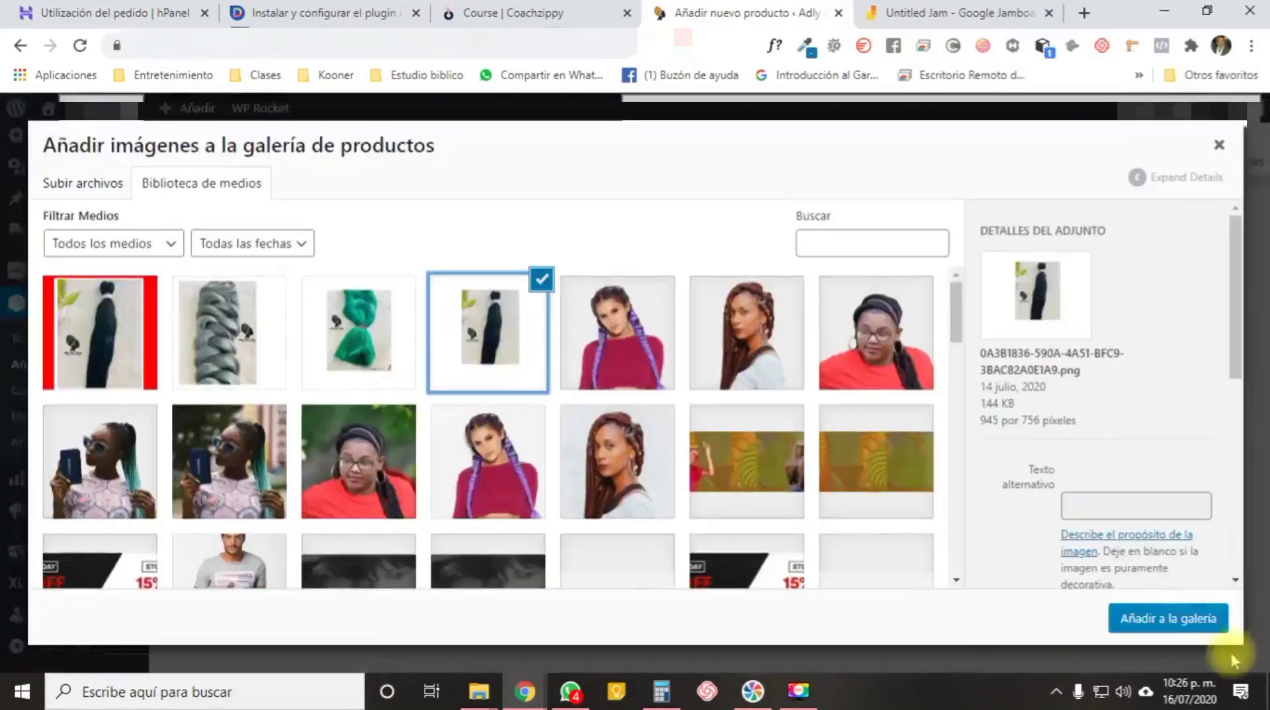
{"action": "left_click", "coordinate": [1184, 620]}
- Assign the product to the categories Extensiones, cabello sintético and its subcategory Mediano
{"action": "scroll", "coordinate": [1042, 453], "scroll_direction": "up", "scroll_amount": 6}
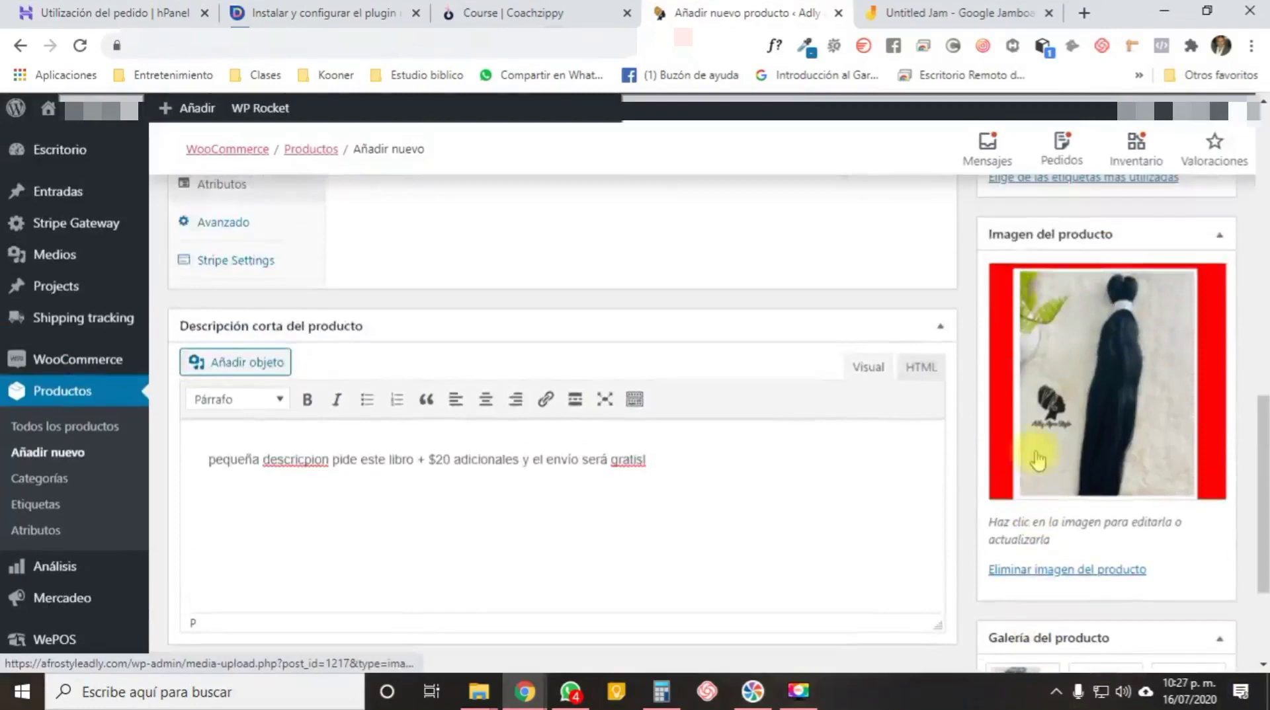
{"action": "scroll", "coordinate": [1078, 536], "scroll_direction": "up", "scroll_amount": 3}
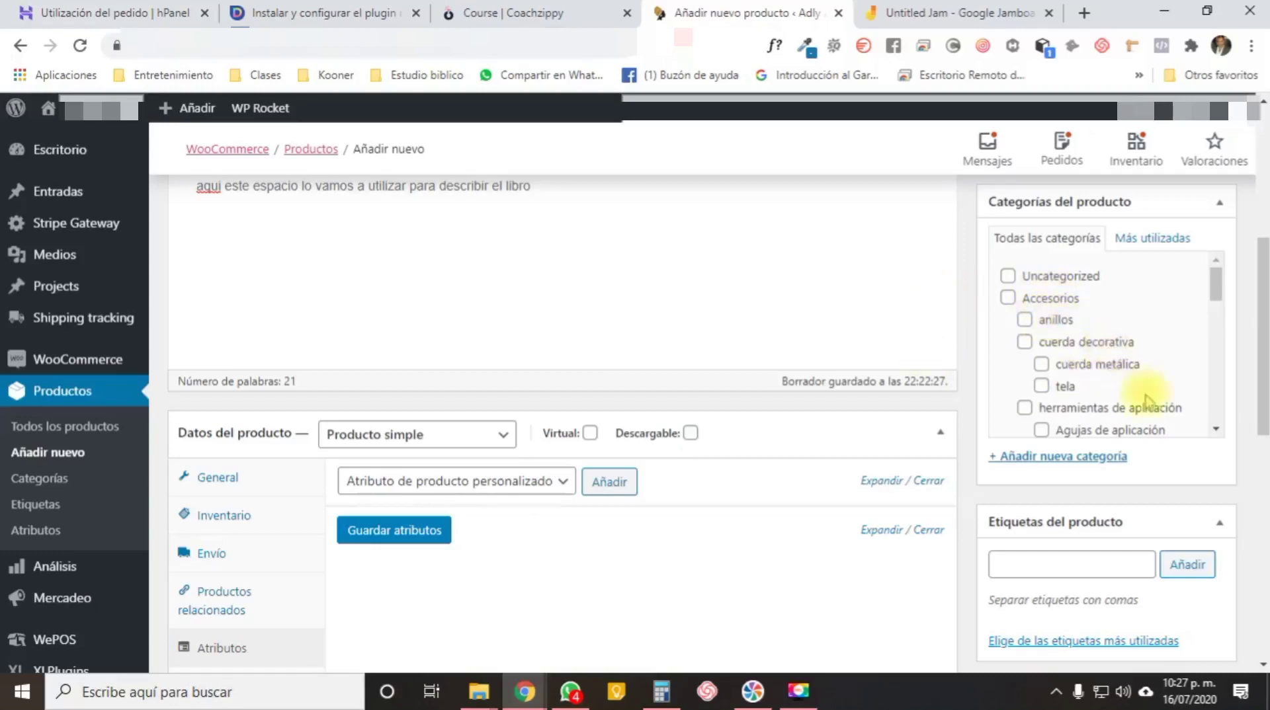
{"action": "scroll", "coordinate": [1164, 387], "scroll_direction": "down", "scroll_amount": 3}
{"action": "scroll", "coordinate": [1164, 380], "scroll_direction": "down", "scroll_amount": 1}
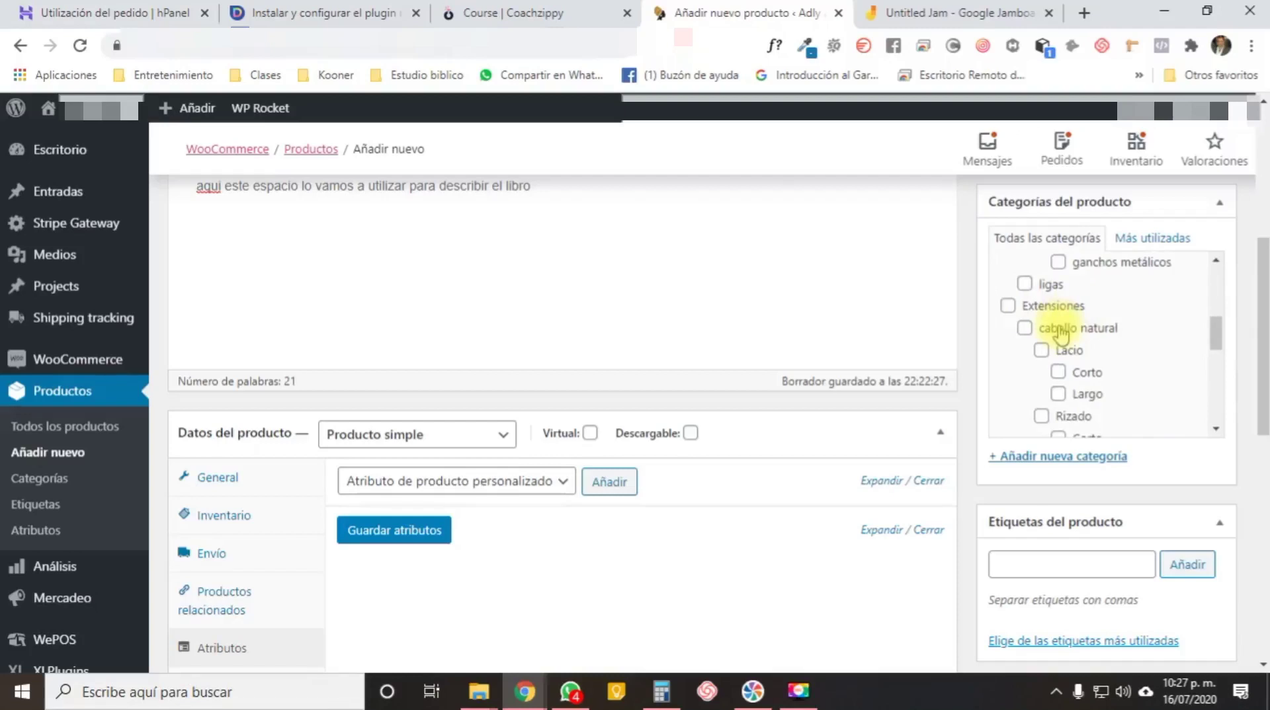
{"action": "left_click", "coordinate": [1007, 307]}
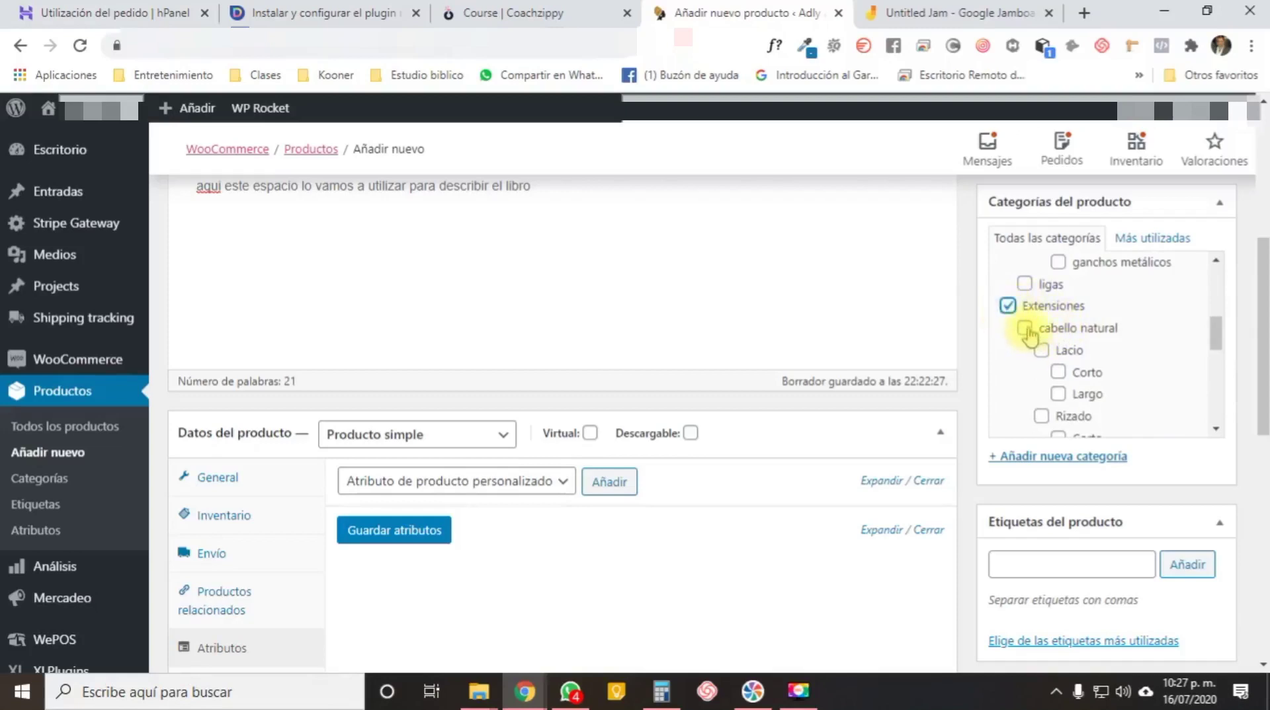
{"action": "scroll", "coordinate": [1055, 357], "scroll_direction": "down", "scroll_amount": 3}
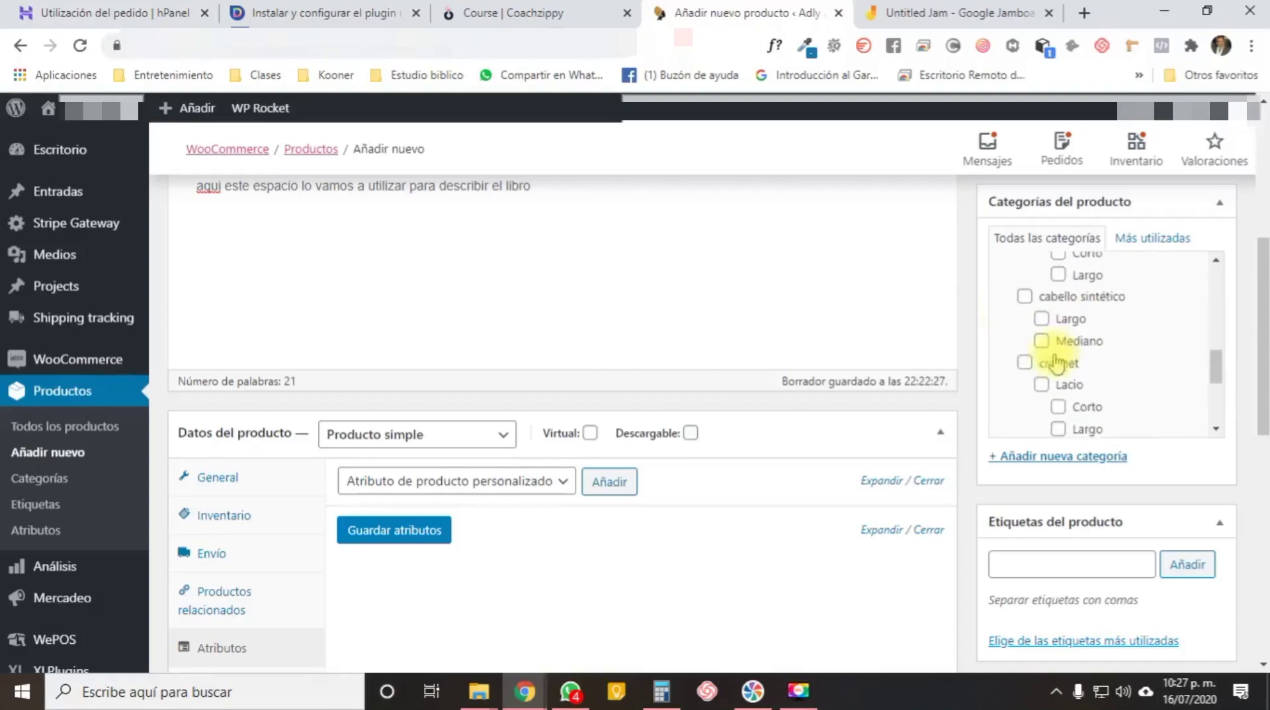
{"action": "left_click", "coordinate": [1025, 297]}
{"action": "left_click", "coordinate": [1041, 341]}
- Correct the misspelled word "descricpion" in the short product description, accenting its "o"
{"action": "scroll", "coordinate": [1196, 391], "scroll_direction": "up", "scroll_amount": 5}
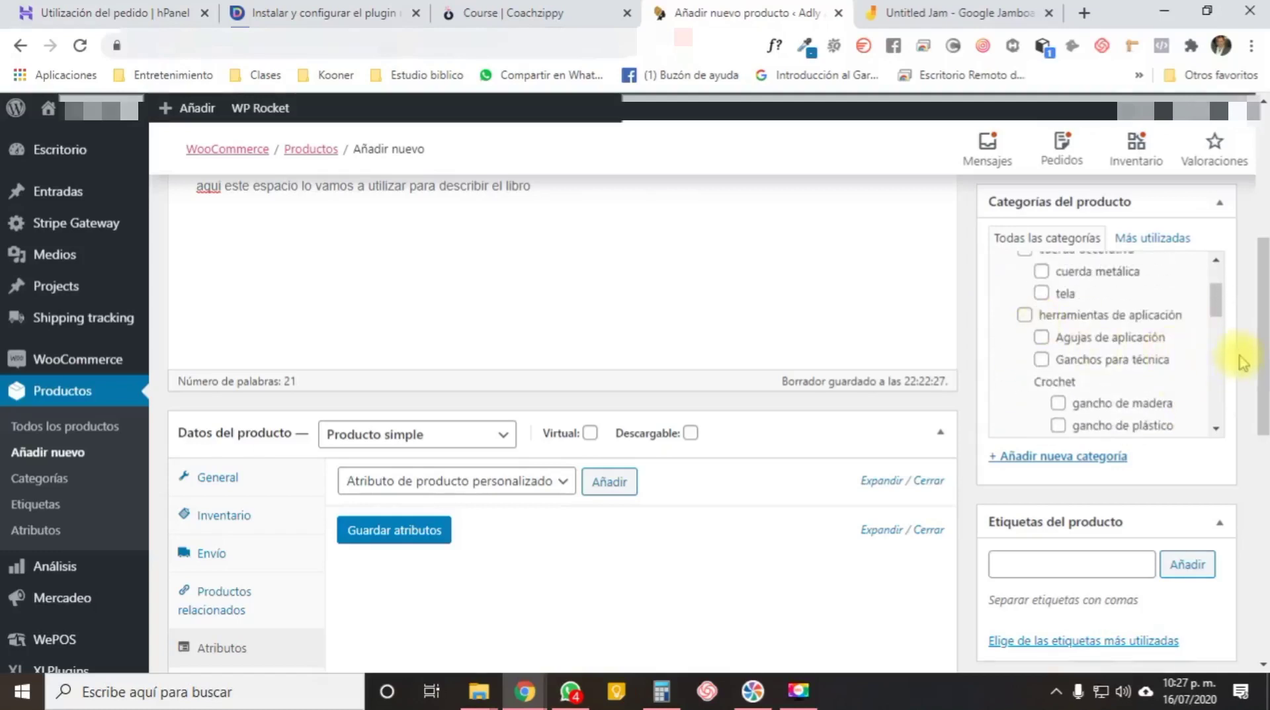
{"action": "scroll", "coordinate": [1243, 361], "scroll_direction": "up", "scroll_amount": 3}
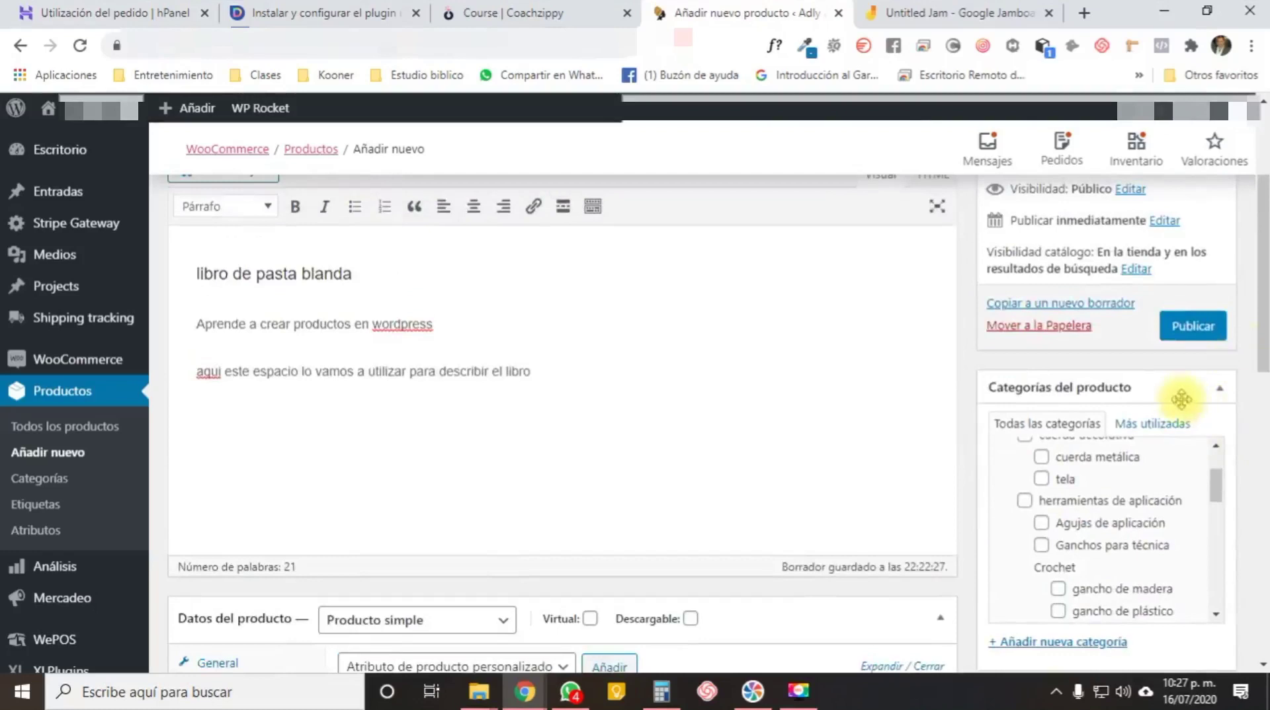
{"action": "scroll", "coordinate": [1182, 400], "scroll_direction": "up", "scroll_amount": 3}
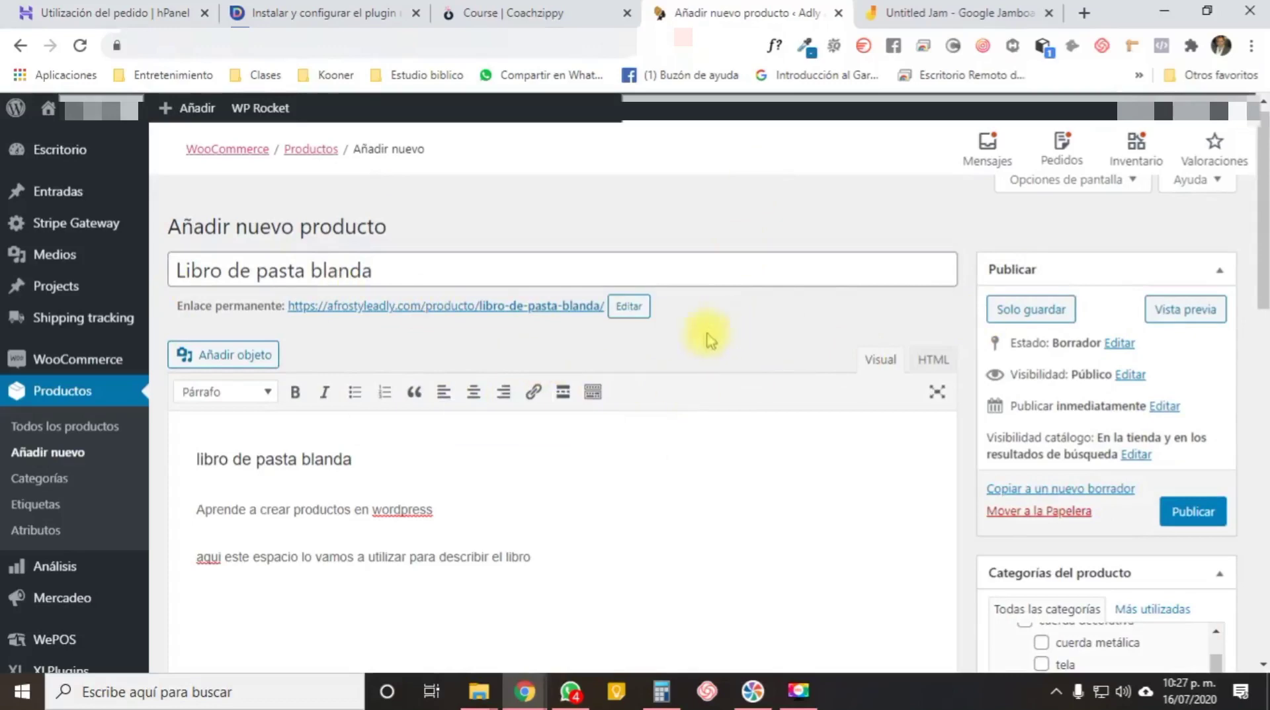
{"action": "scroll", "coordinate": [459, 362], "scroll_direction": "down", "scroll_amount": 6}
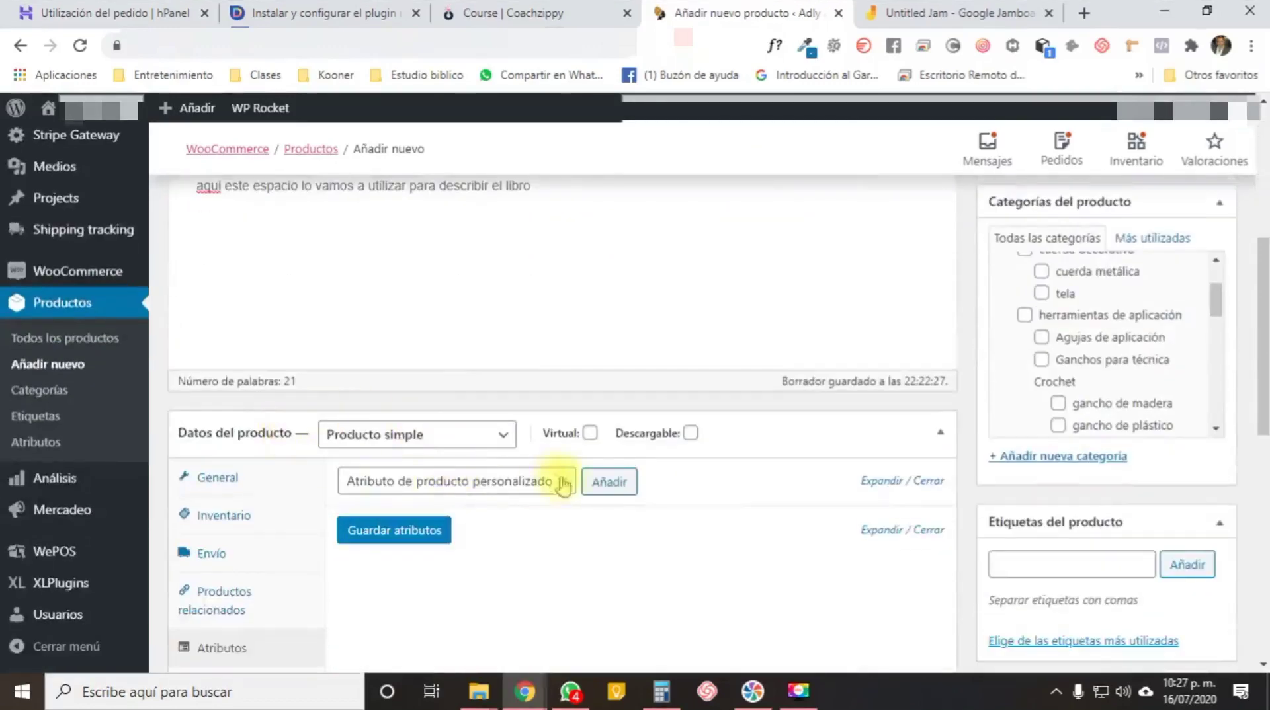
{"action": "scroll", "coordinate": [781, 483], "scroll_direction": "down", "scroll_amount": 6}
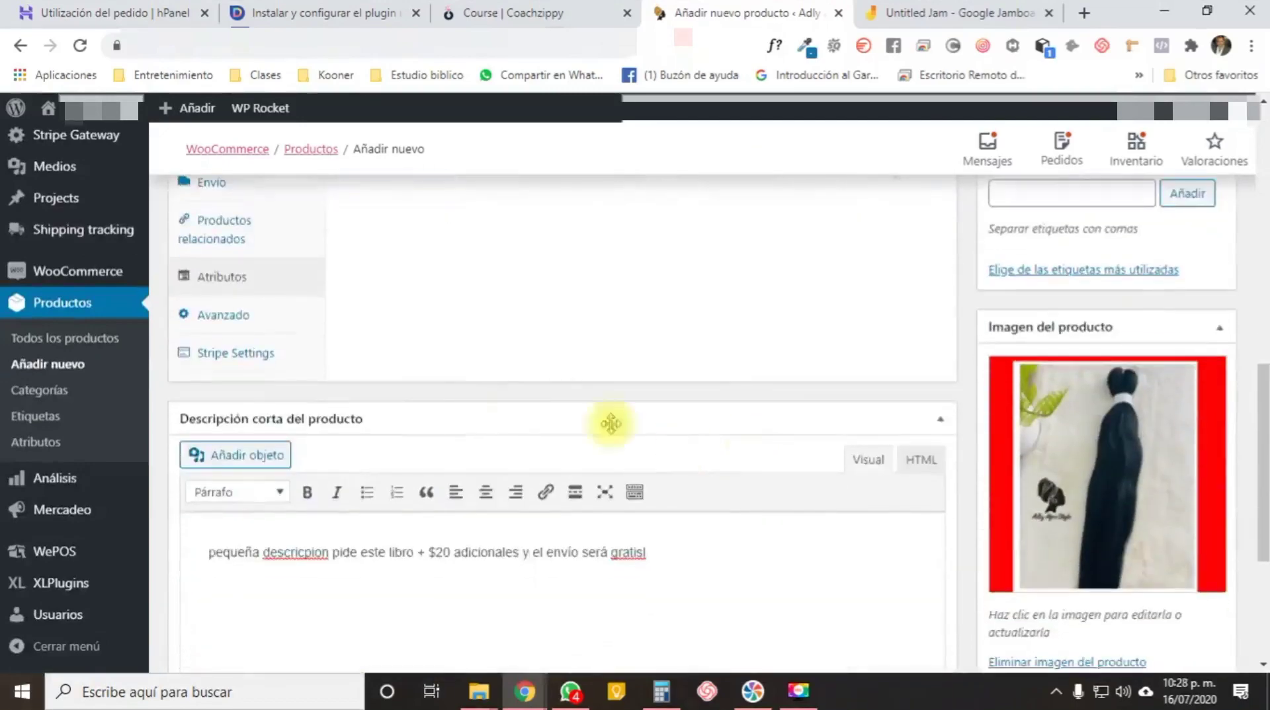
{"action": "scroll", "coordinate": [487, 538], "scroll_direction": "down", "scroll_amount": 2}
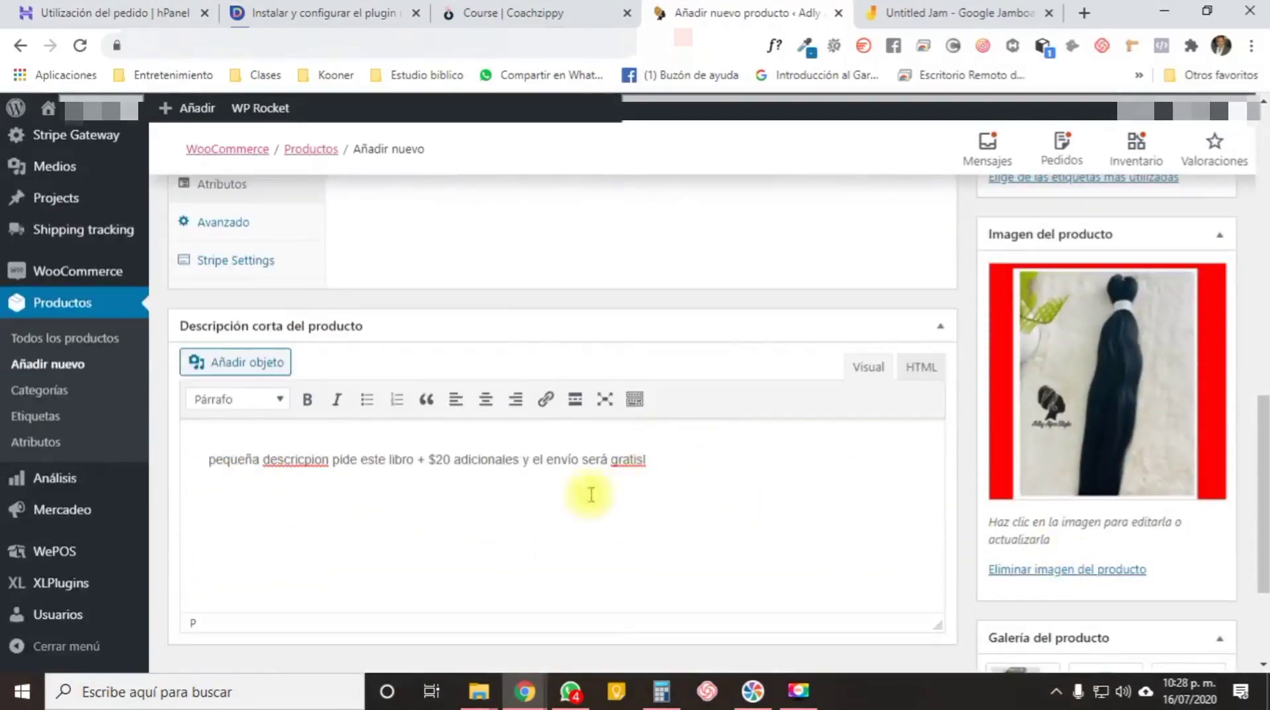
{"action": "key", "text": "Left"}
{"action": "key", "text": "BackSpace"}
{"action": "type", "text": "ó"}
{"action": "key", "text": "Left"}
{"action": "key", "text": "Left"}
{"action": "key", "text": "Left"}
{"action": "key", "text": "BackSpace"}
{"action": "key", "text": "Right"}
{"action": "type", "text": "c"}
- Publish the "Libro de pasta blanda" product immediately with public visibility
{"action": "scroll", "coordinate": [1154, 455], "scroll_direction": "up", "scroll_amount": 2}
{"action": "scroll", "coordinate": [1154, 455], "scroll_direction": "up", "scroll_amount": 10}
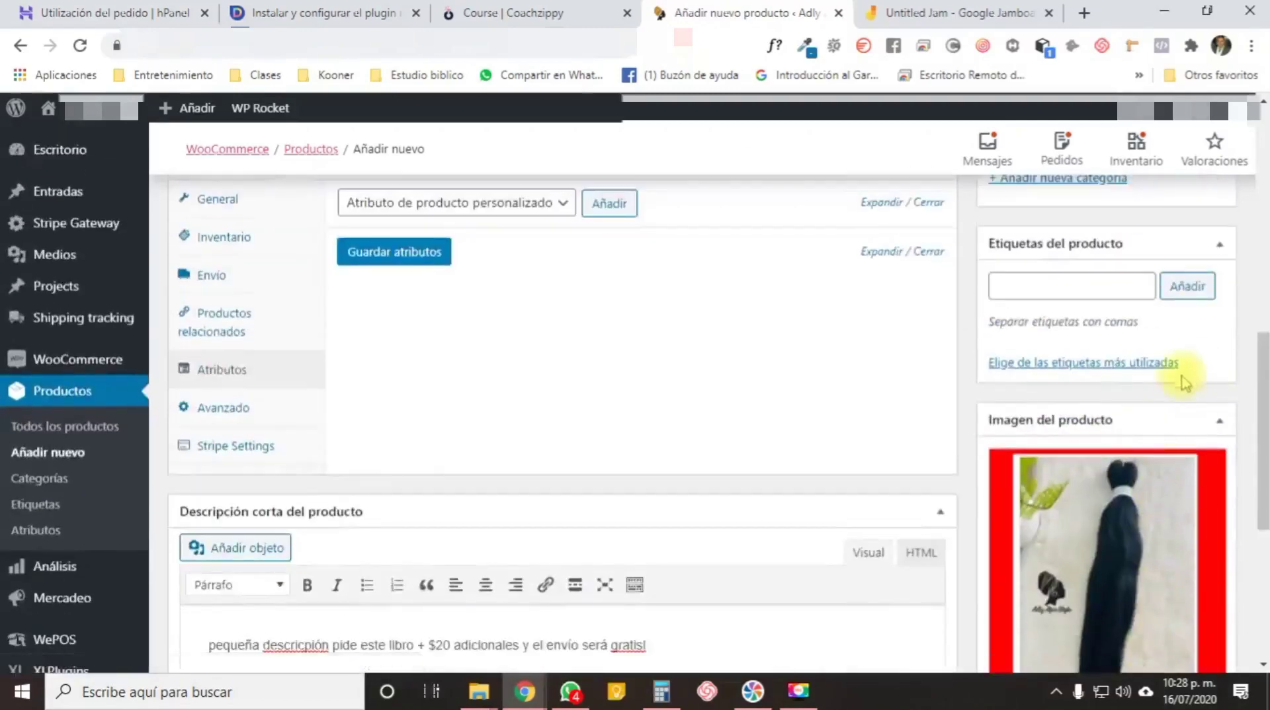
{"action": "scroll", "coordinate": [886, 425], "scroll_direction": "up", "scroll_amount": 4}
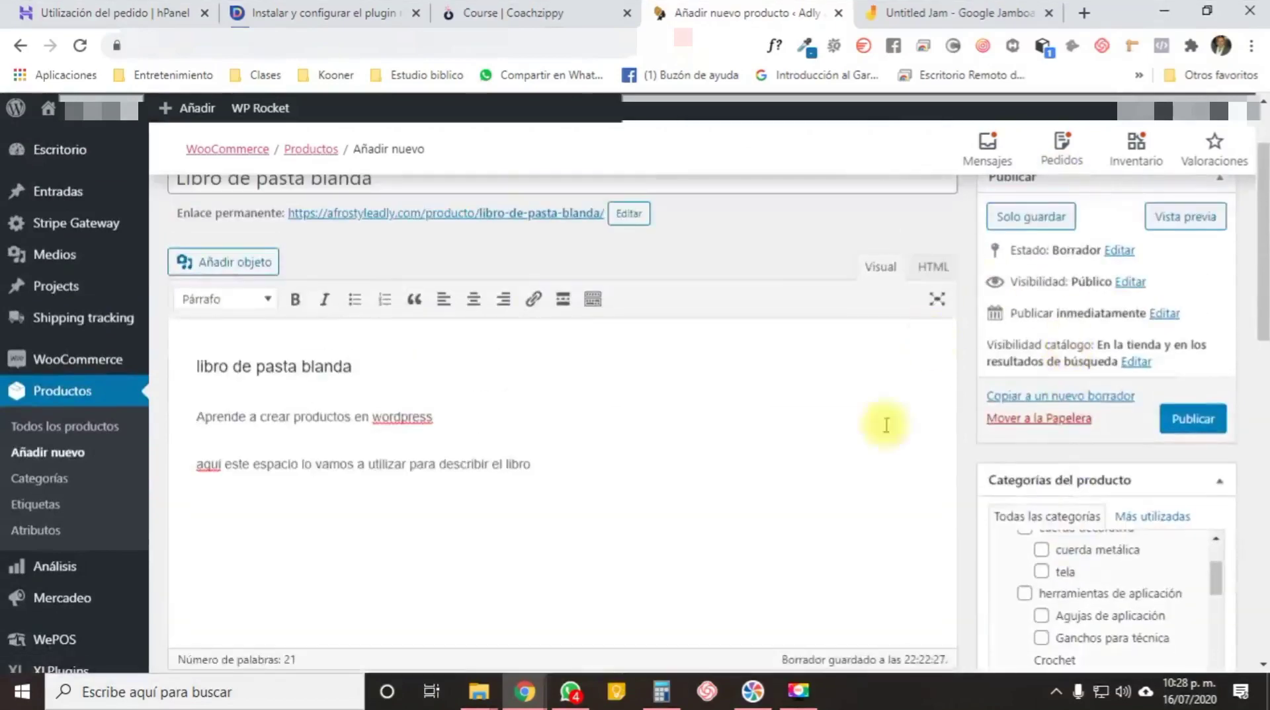
{"action": "left_click", "coordinate": [1191, 423]}
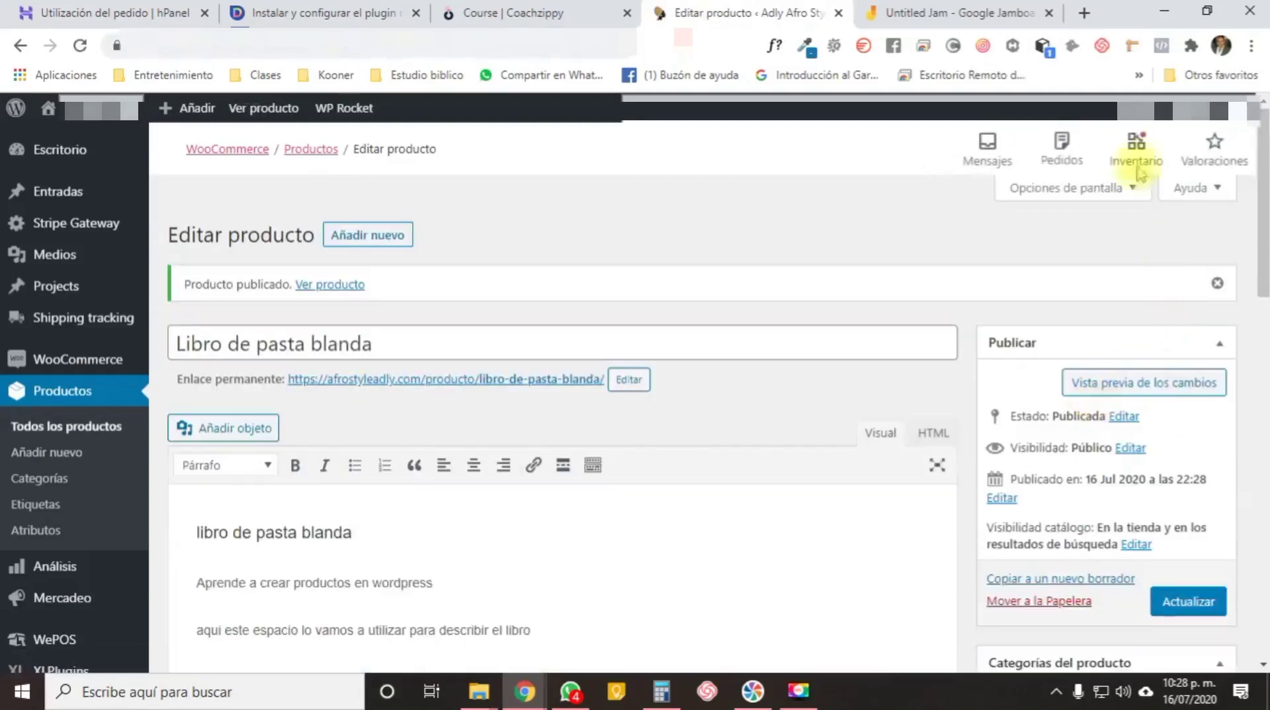
- Open the store's Tienda page in a new browser tab and view the "Libro de pasta blanda" product page
{"action": "left_click", "coordinate": [1084, 11]}
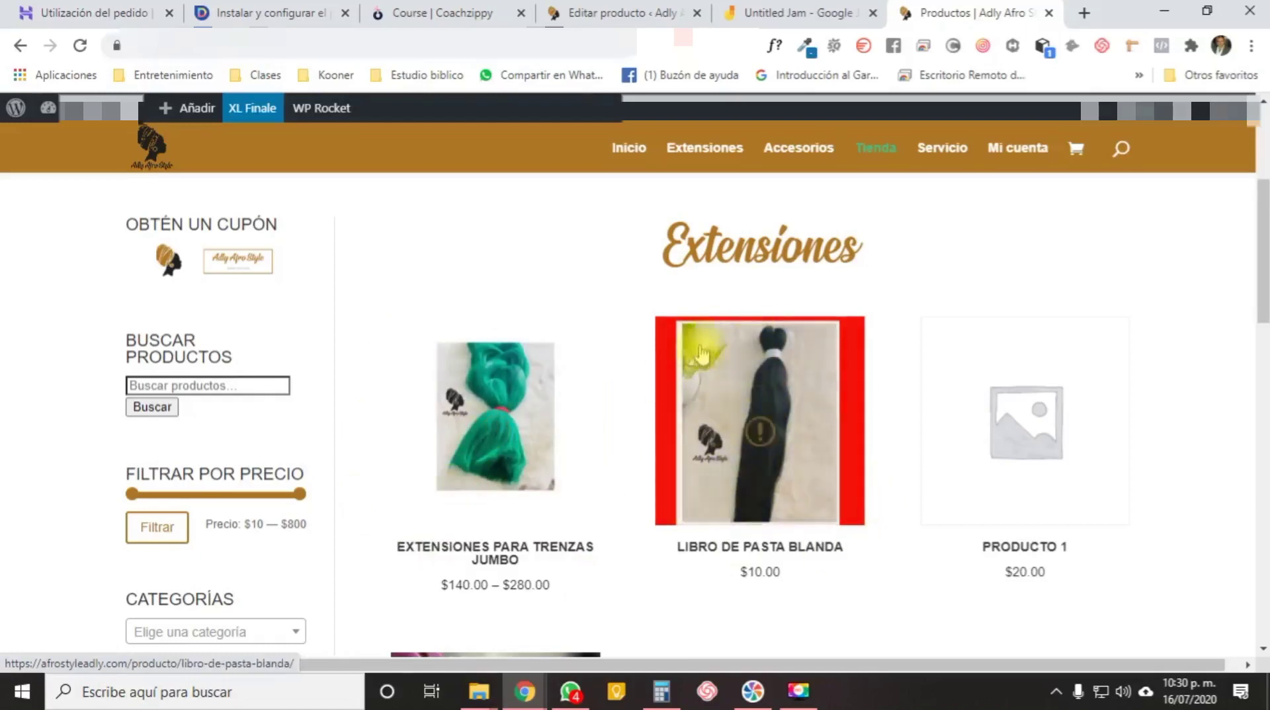
{"action": "left_click", "coordinate": [744, 400]}
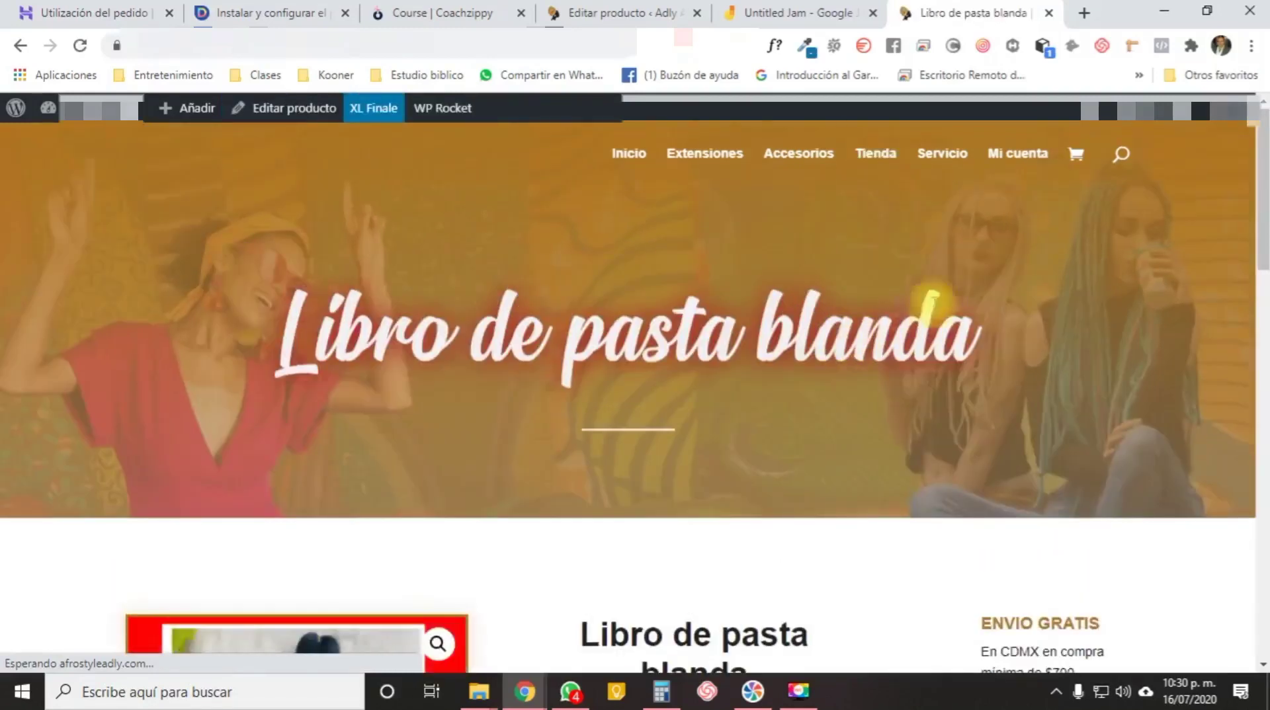
- Review the published product's title banner, product name, price, short description and free-shipping notice on its store page
{"action": "left_click_drag", "start_coordinate": [276, 311], "coordinate": [978, 357]}
{"action": "scroll", "coordinate": [985, 351], "scroll_direction": "down", "scroll_amount": 4}
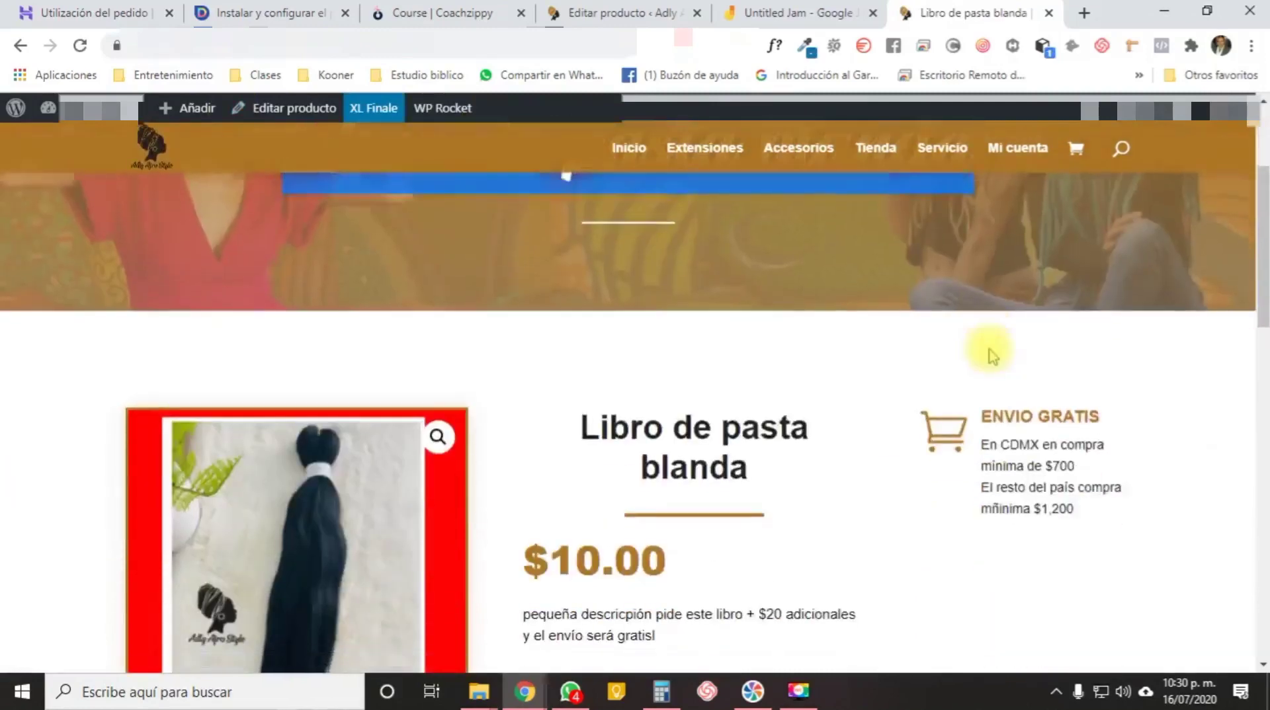
{"action": "left_click_drag", "start_coordinate": [586, 342], "coordinate": [728, 393]}
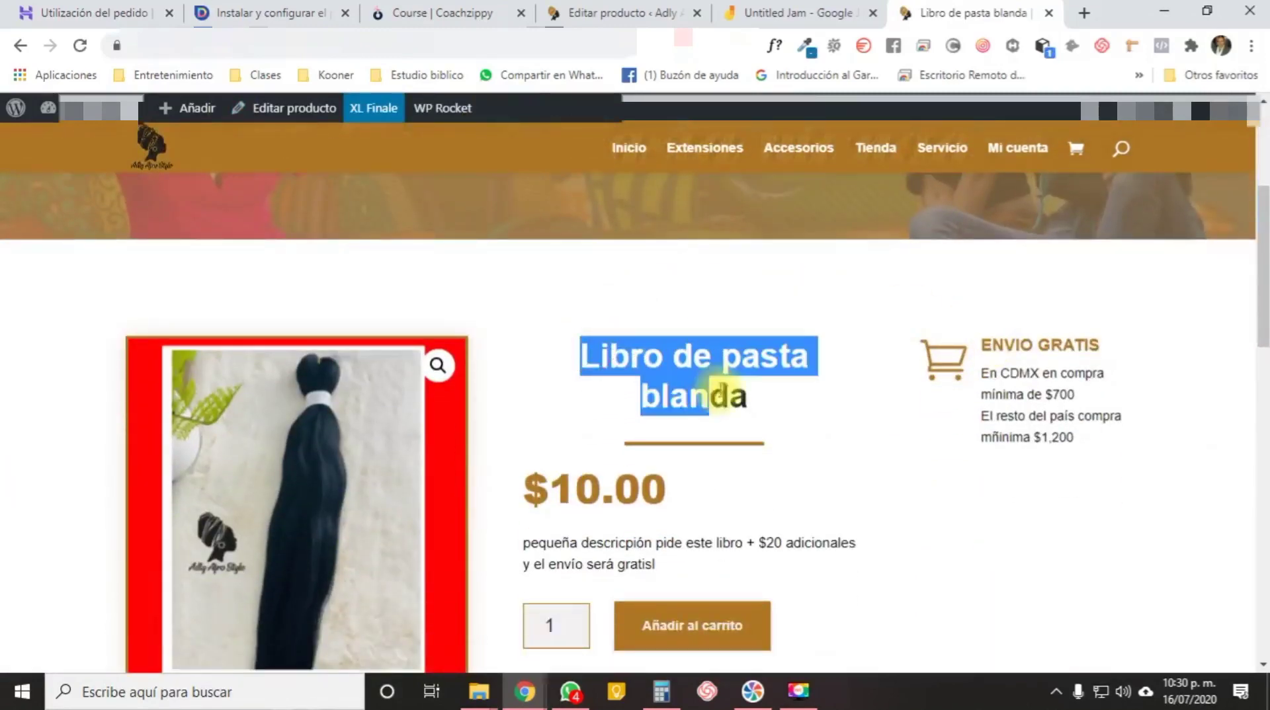
{"action": "scroll", "coordinate": [814, 406], "scroll_direction": "down", "scroll_amount": 3}
{"action": "scroll", "coordinate": [939, 318], "scroll_direction": "up", "scroll_amount": 1}
{"action": "left_click_drag", "start_coordinate": [971, 243], "coordinate": [1058, 347]}
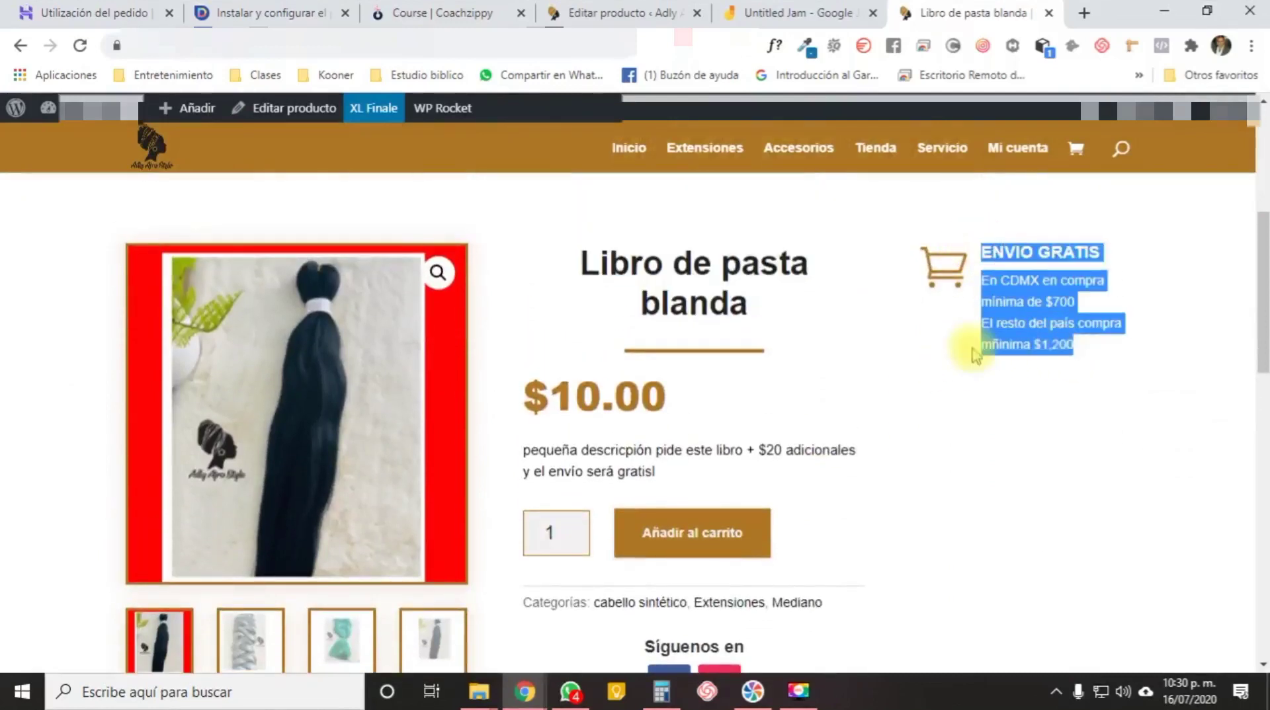
- Browse the product's gallery images on its store page by switching the main picture between the thumbnails
{"action": "scroll", "coordinate": [800, 344], "scroll_direction": "down", "scroll_amount": 2}
{"action": "left_click", "coordinate": [275, 565]}
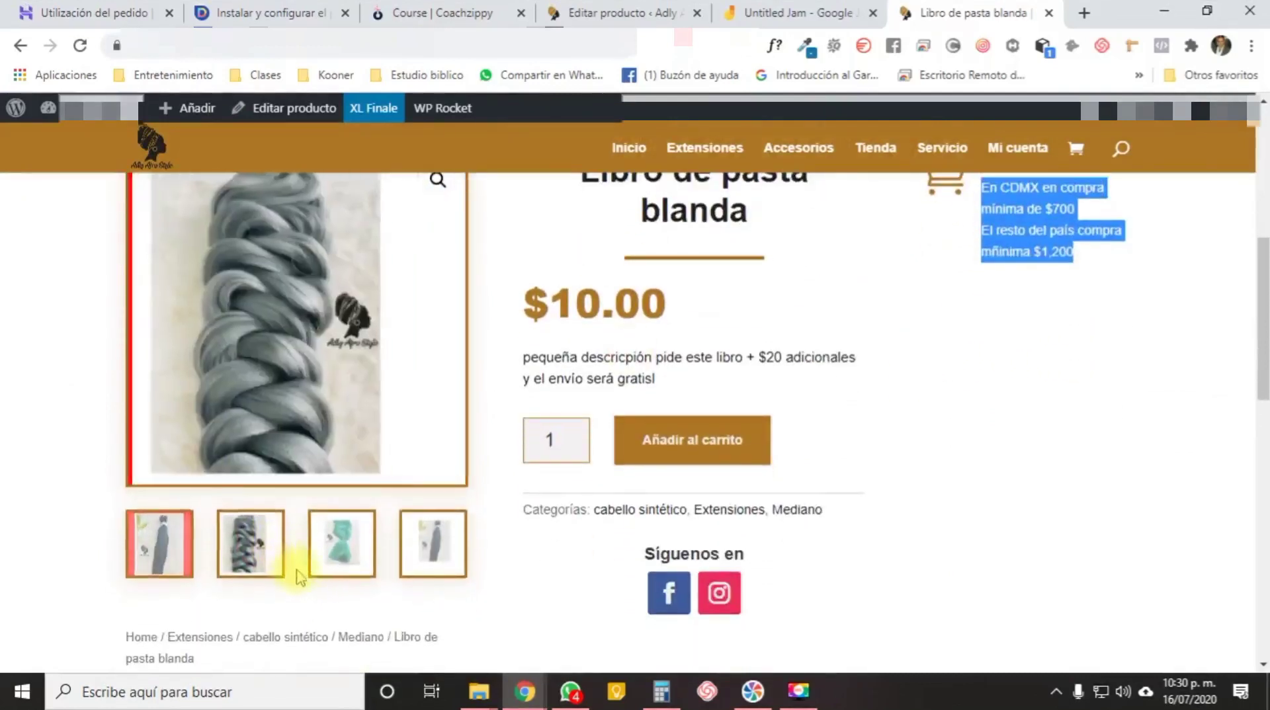
{"action": "scroll", "coordinate": [297, 463], "scroll_direction": "up", "scroll_amount": 1}
{"action": "left_click", "coordinate": [340, 619]}
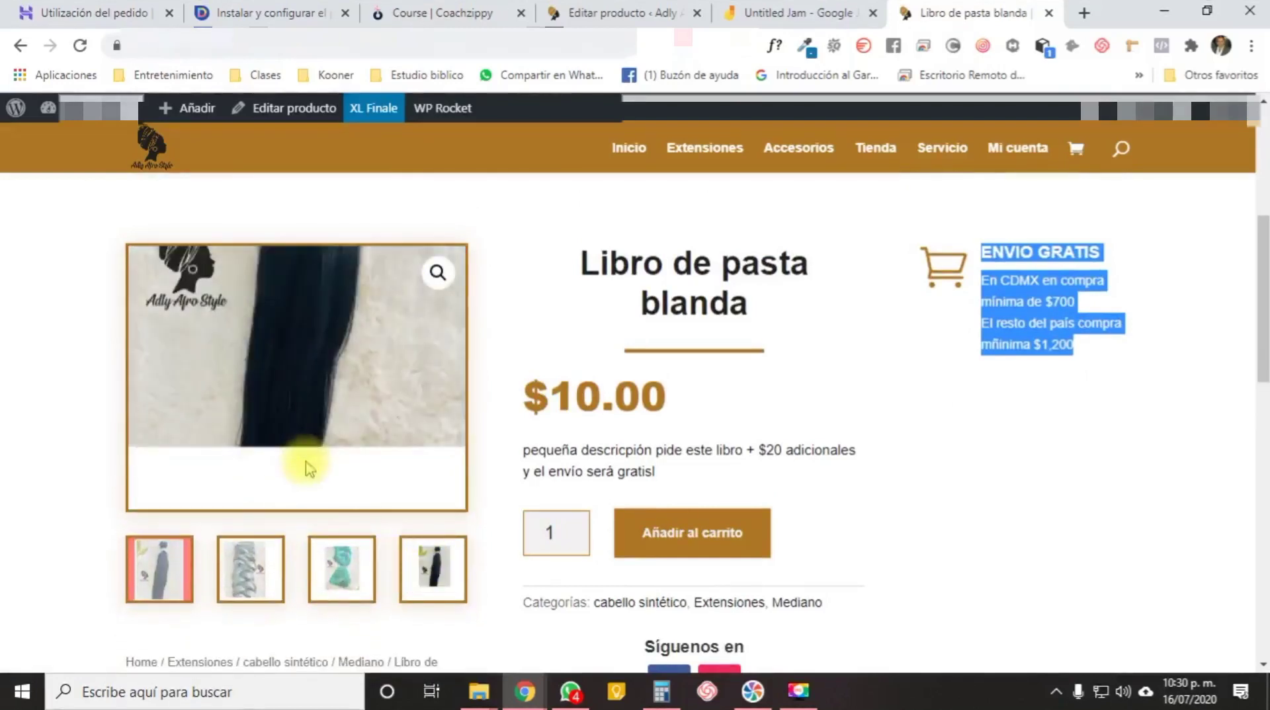
{"action": "left_click", "coordinate": [357, 582]}
{"action": "left_click", "coordinate": [250, 575]}
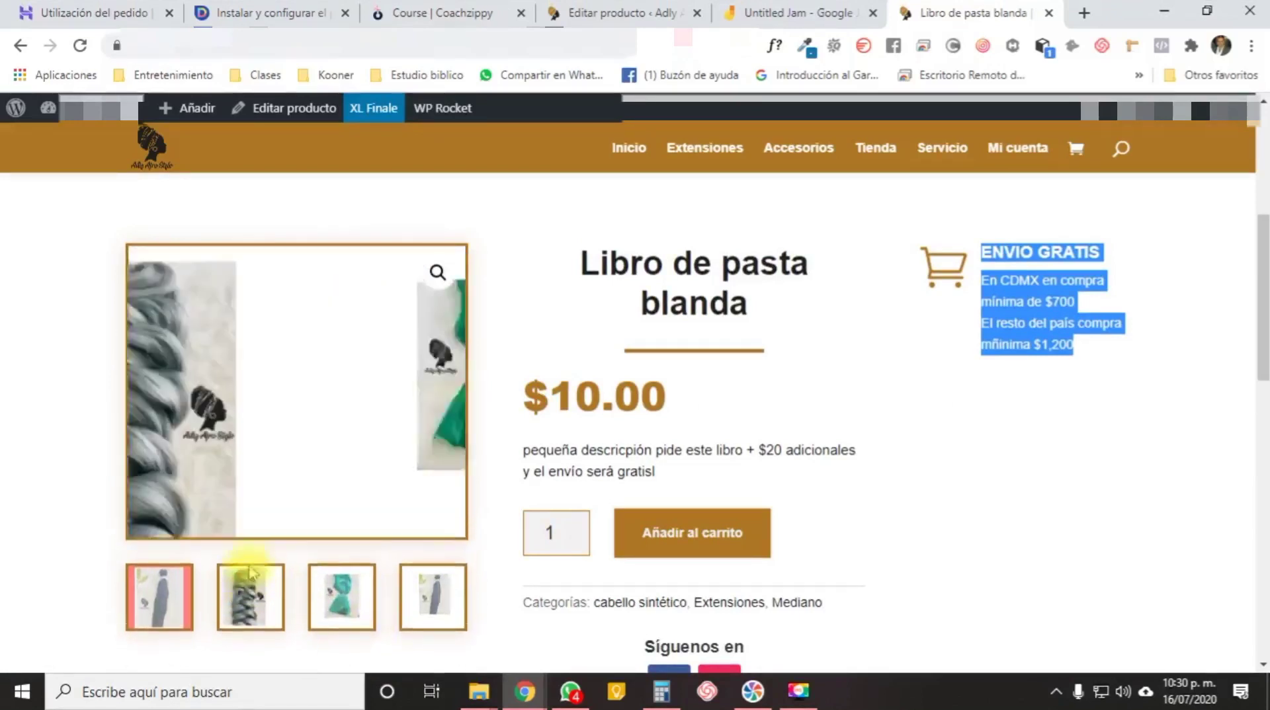
{"action": "left_click", "coordinate": [159, 632]}
{"action": "scroll", "coordinate": [218, 550], "scroll_direction": "down", "scroll_amount": 1}
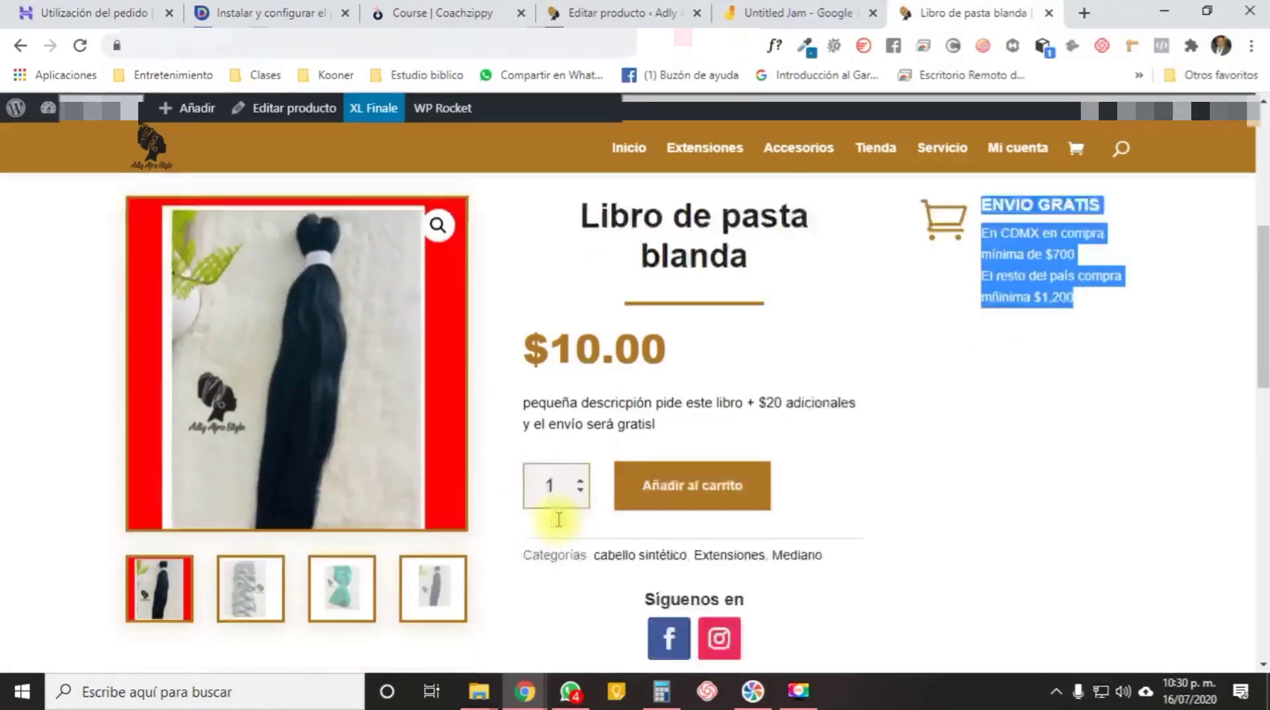
{"action": "left_click", "coordinate": [278, 554]}
{"action": "scroll", "coordinate": [320, 555], "scroll_direction": "up", "scroll_amount": 1}
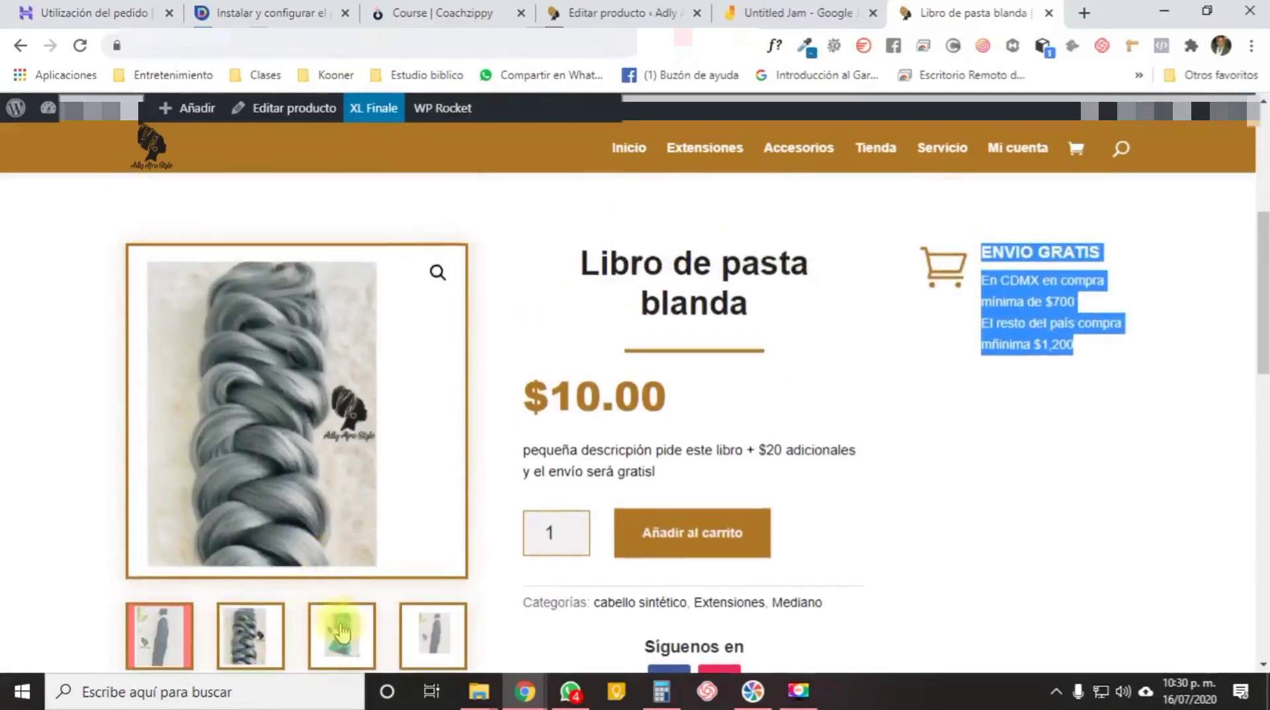